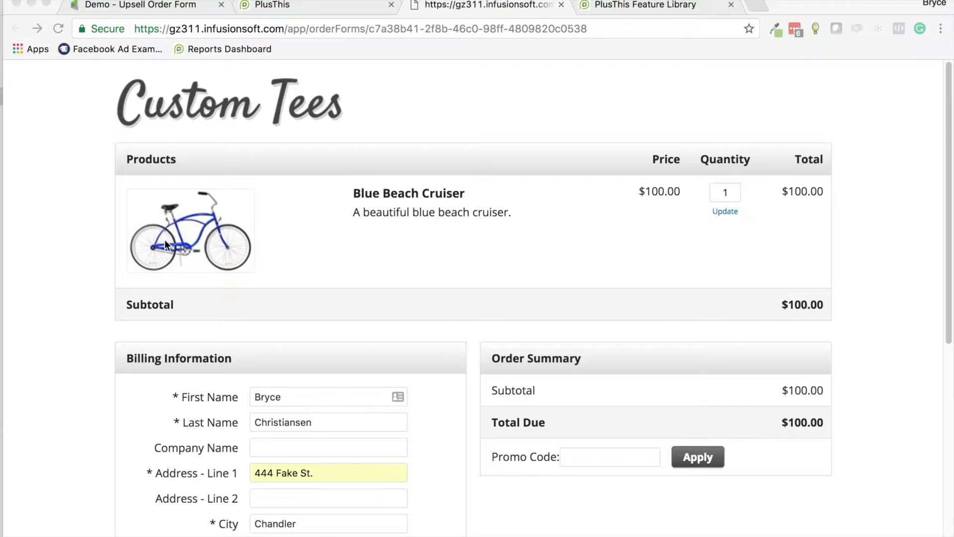
# Step: Place the Blue Beach Cruiser order and accept the $10 helmet upsell offer
pyautogui.scroll(-3, 319, 221)
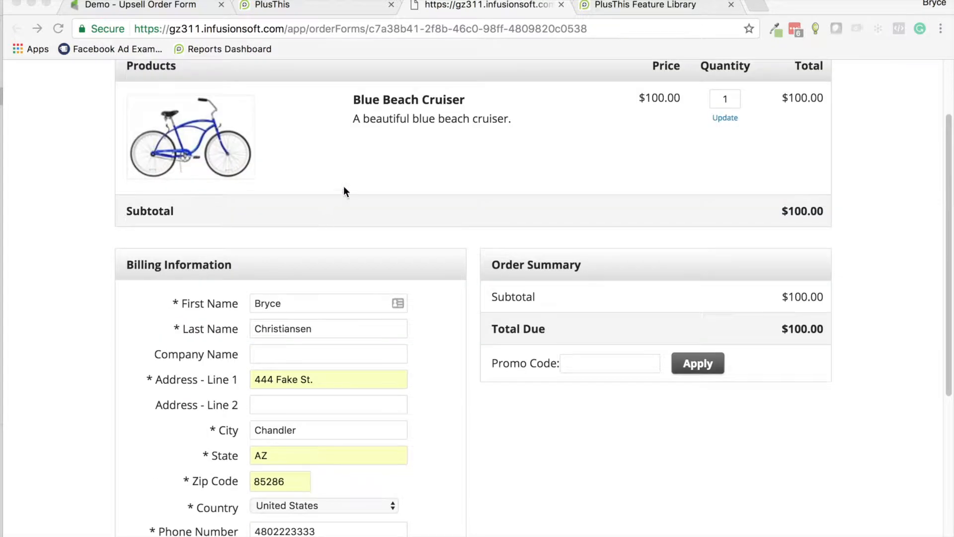
pyautogui.scroll(-10, 331, 177)
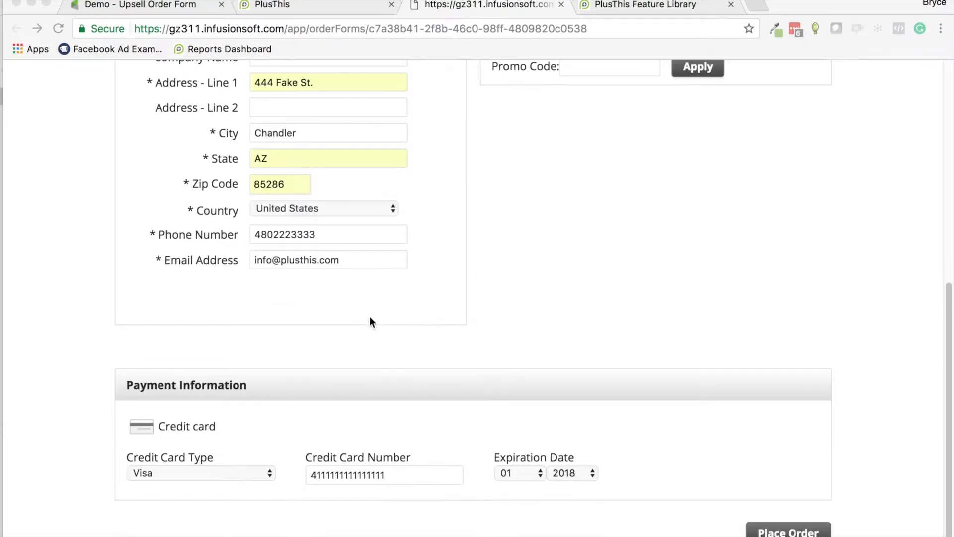
pyautogui.click(789, 532)
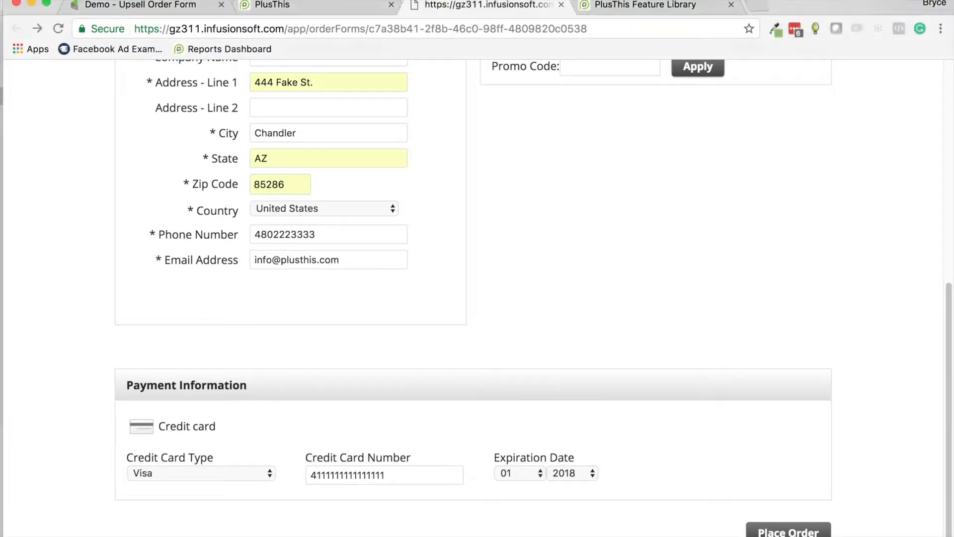
pyautogui.click(788, 532)
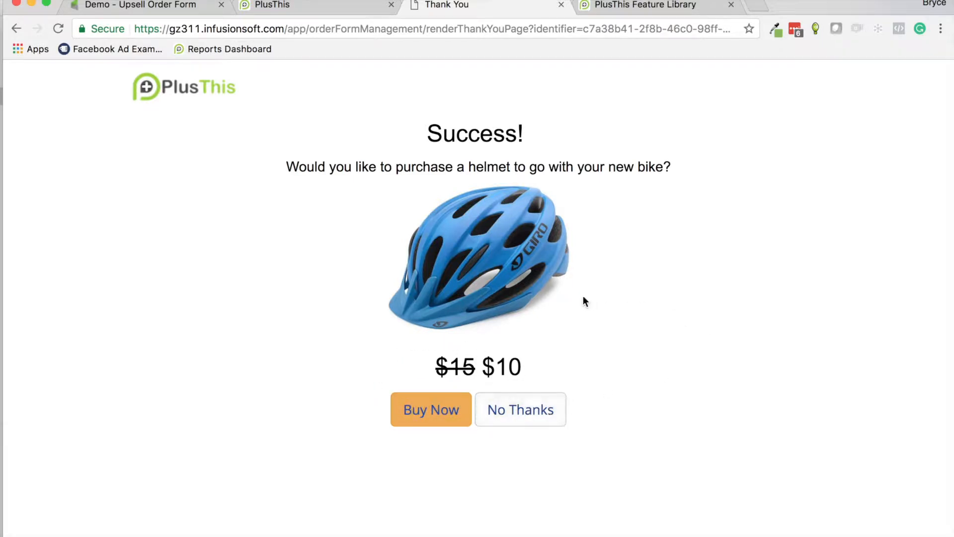
pyautogui.click(427, 410)
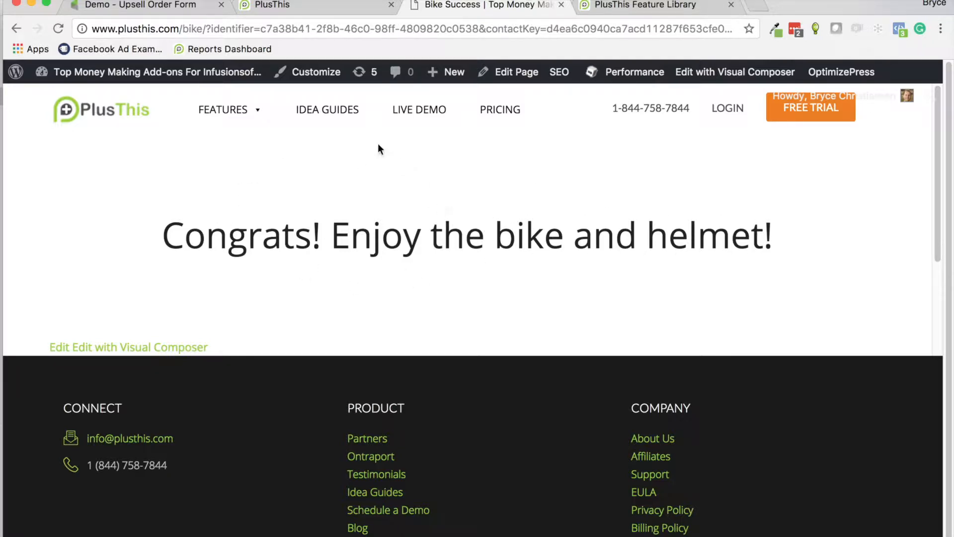
# Step: Start a One-Click Upsell feature from the PlusThis Feature Library and add a product item to its upsell package
pyautogui.click(613, 6)
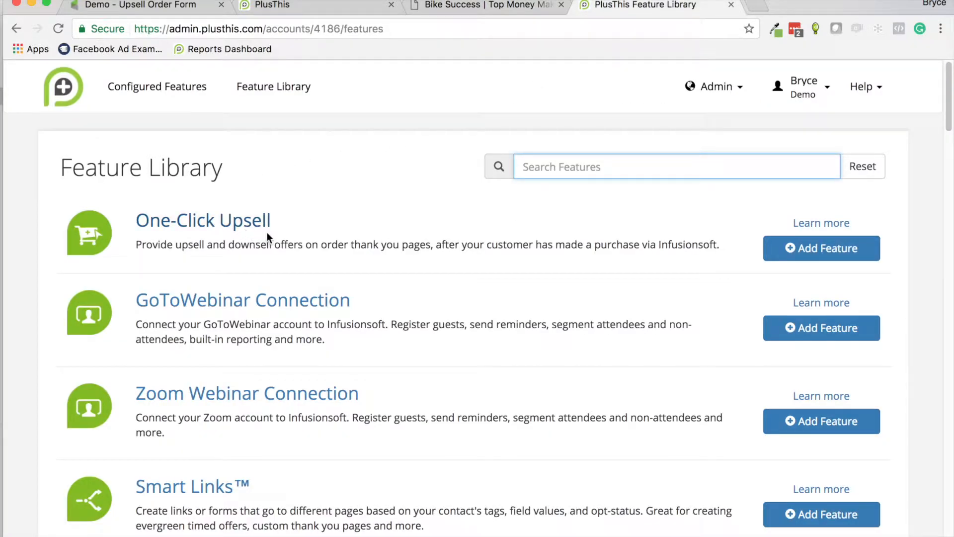
pyautogui.click(199, 226)
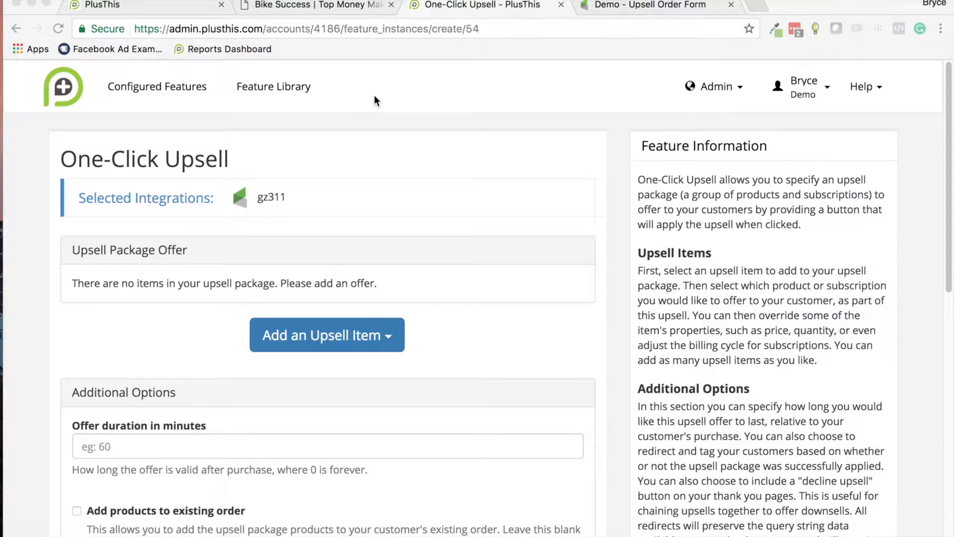
pyautogui.scroll(-3, 335, 214)
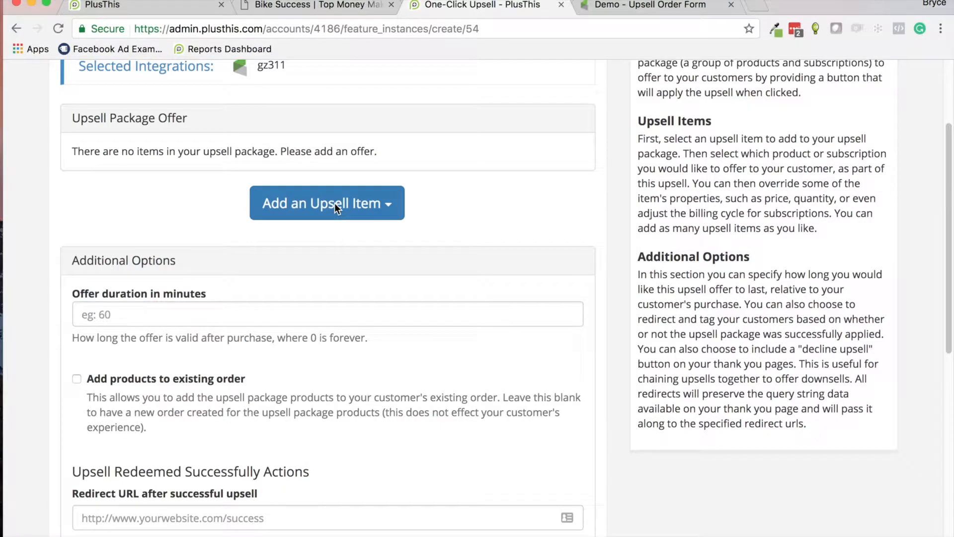
pyautogui.click(389, 204)
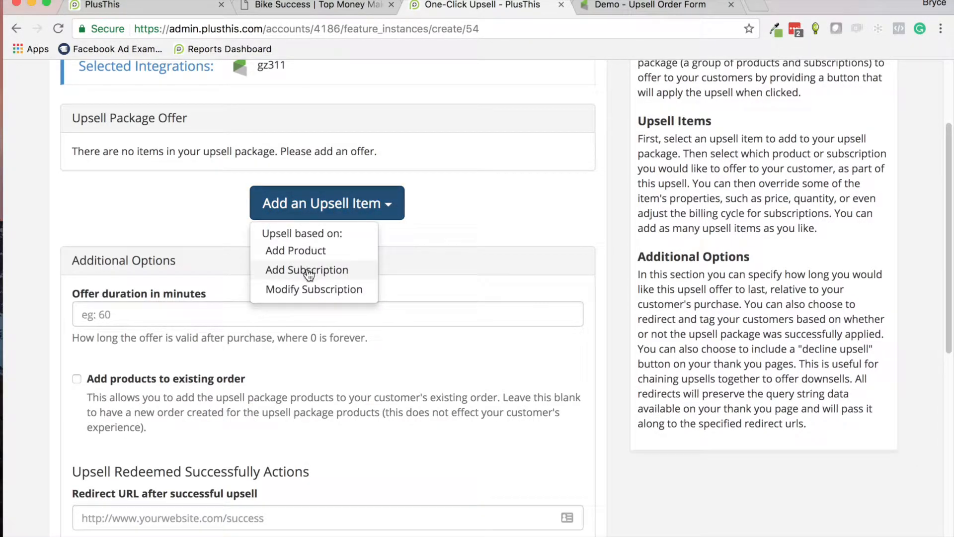
pyautogui.click(277, 252)
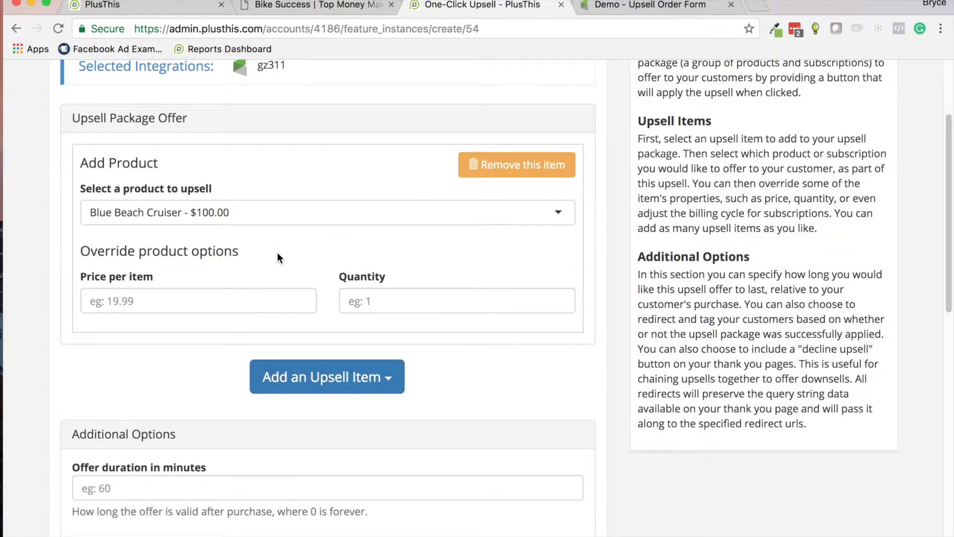
# Step: Choose Bike Helmet as the product to upsell, overriding its price per item to 10.00 and its quantity to 1
pyautogui.click(159, 218)
pyautogui.click(144, 241)
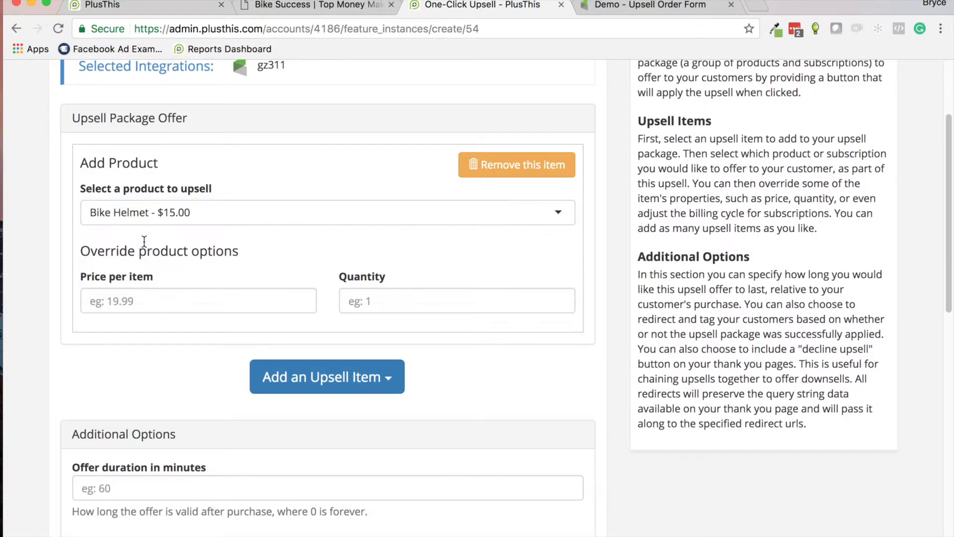
pyautogui.click(111, 303)
pyautogui.write('10.00')
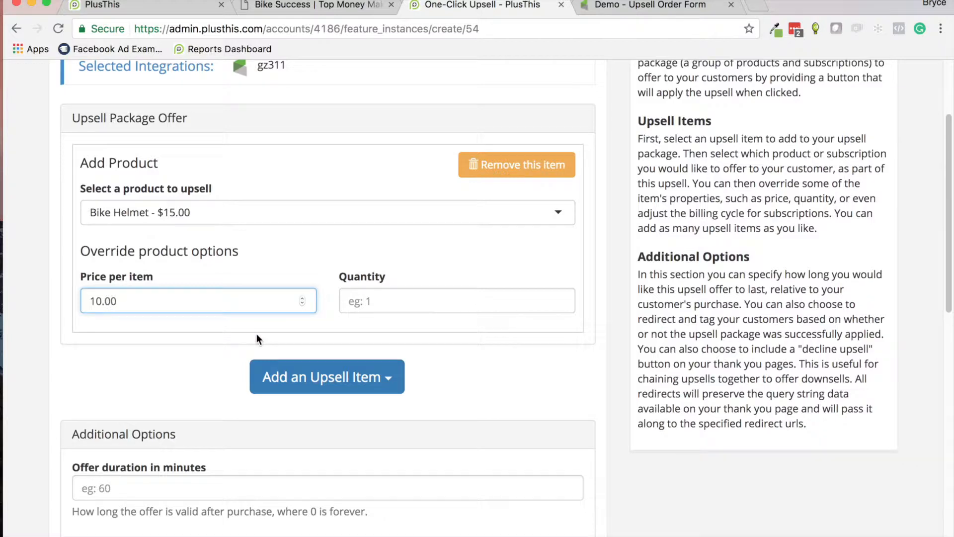
pyautogui.click(400, 298)
pyautogui.write('1')
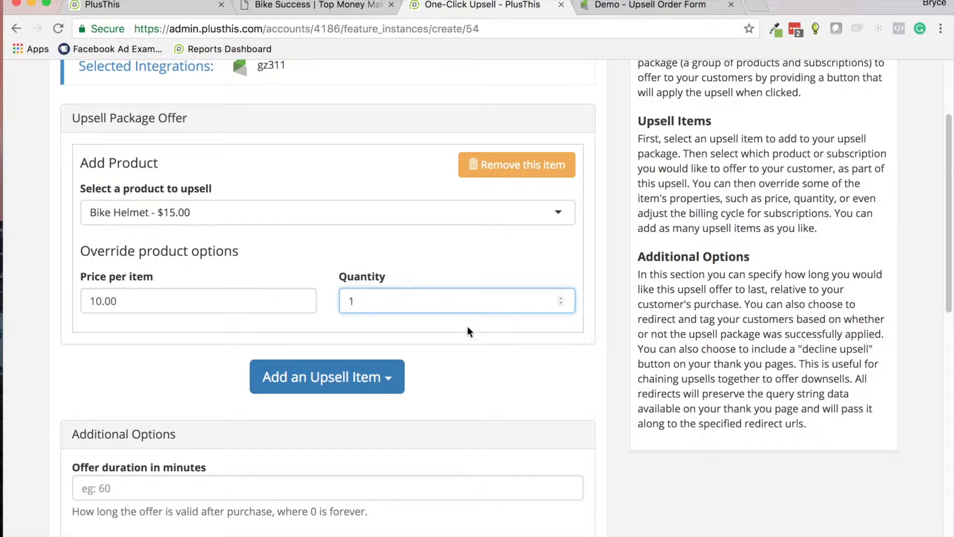
# Step: Set the offer duration to 60 minutes and enable adding the upsell products to the existing order
pyautogui.scroll(-5, 481, 351)
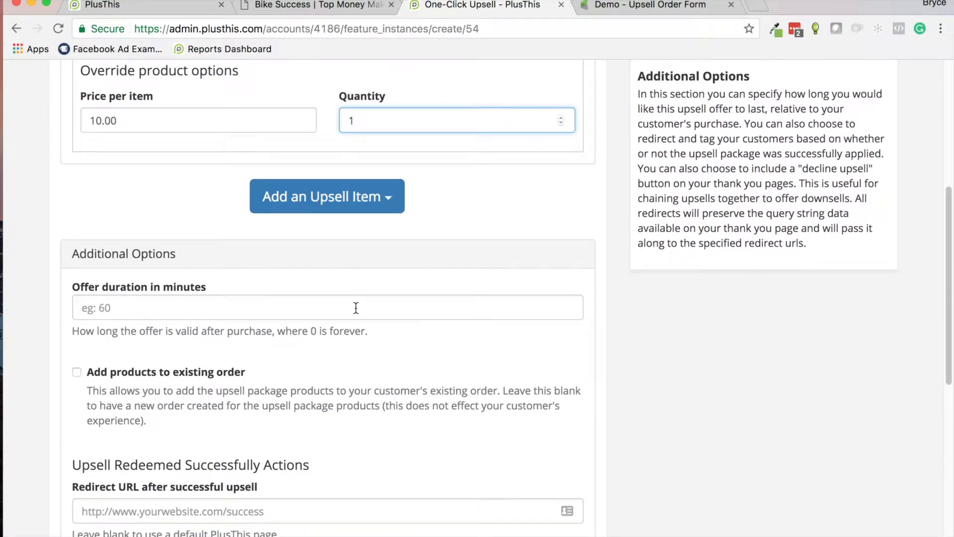
pyautogui.click(337, 306)
pyautogui.write('60')
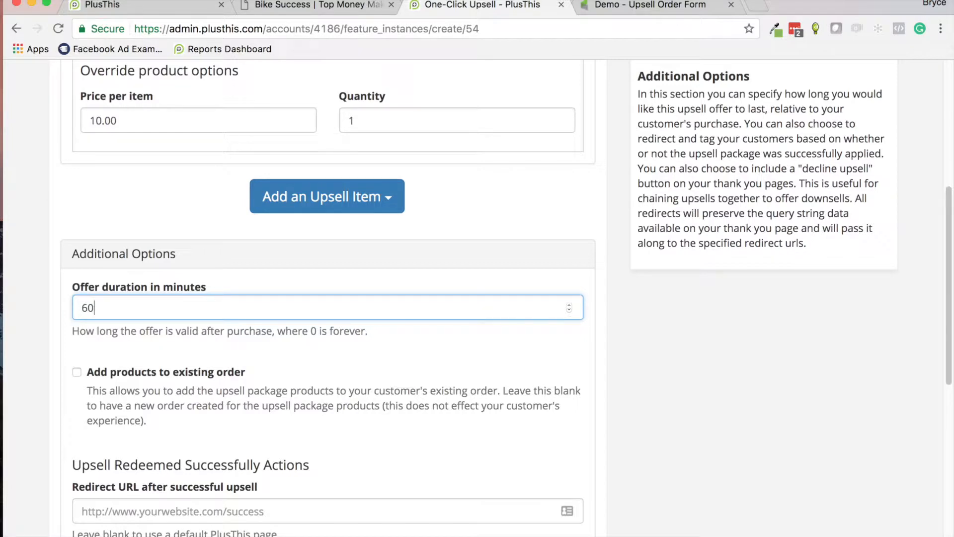
pyautogui.scroll(-3, 348, 353)
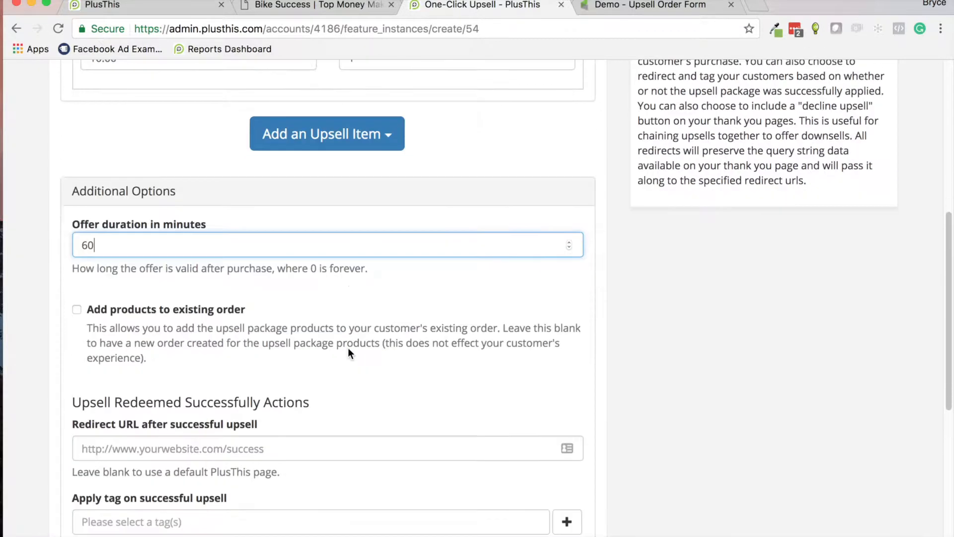
pyautogui.scroll(-2, 348, 353)
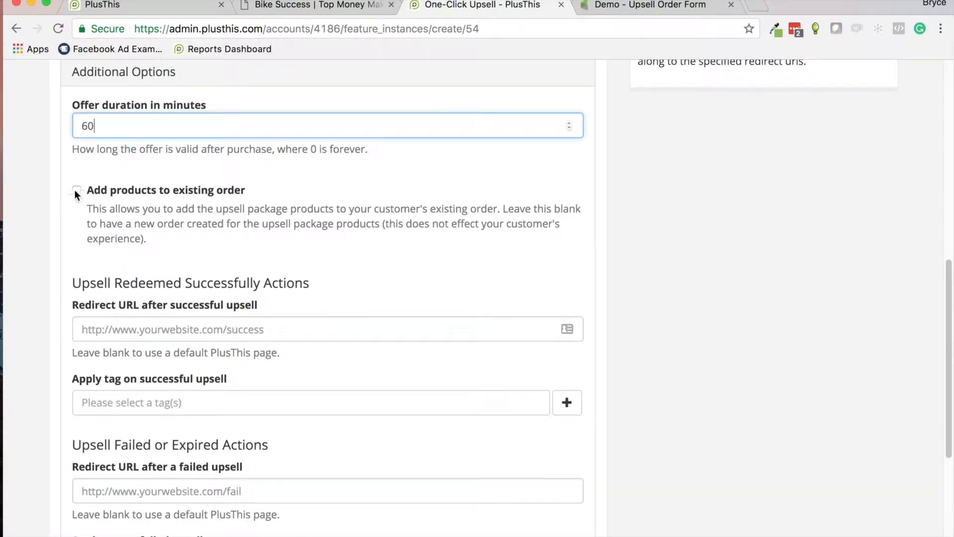
pyautogui.click(78, 191)
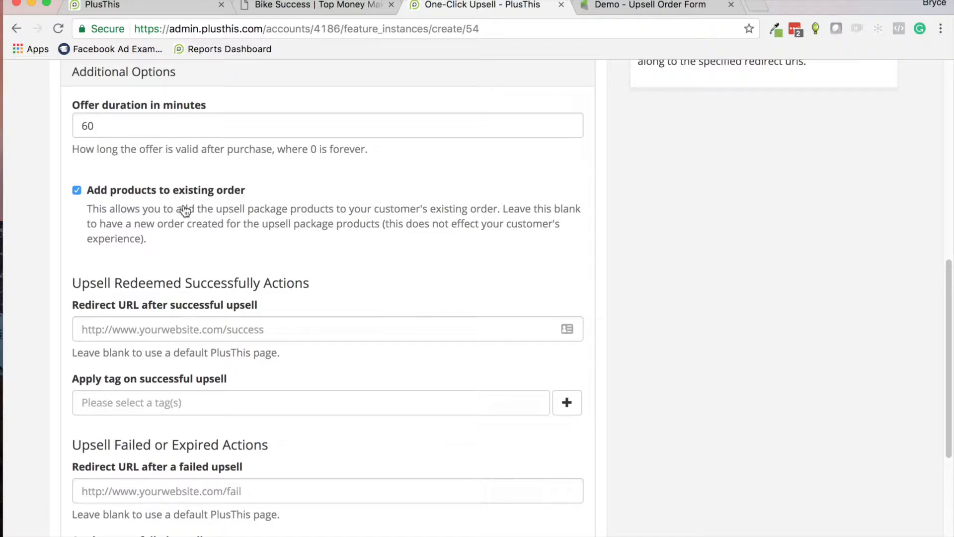
pyautogui.scroll(-5, 237, 217)
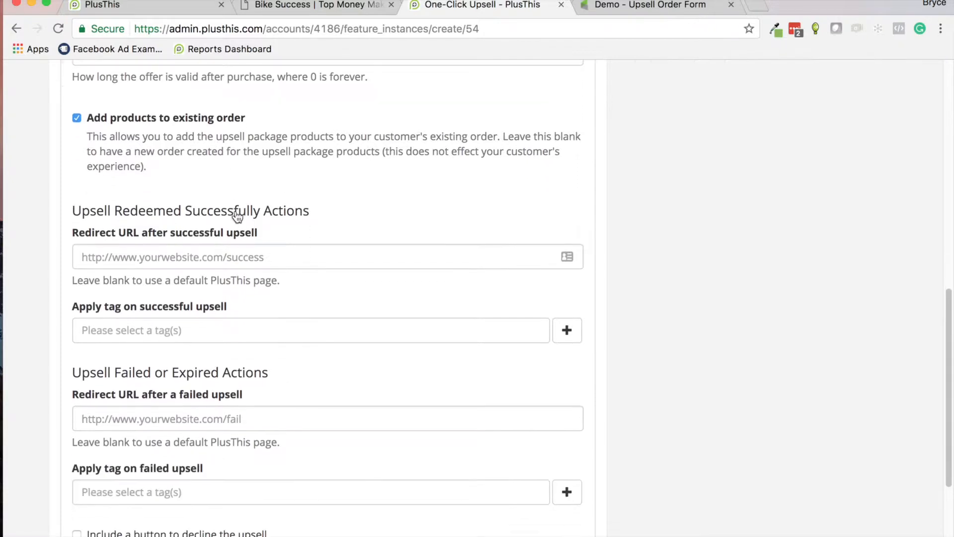
pyautogui.click(238, 175)
pyautogui.write('htt')
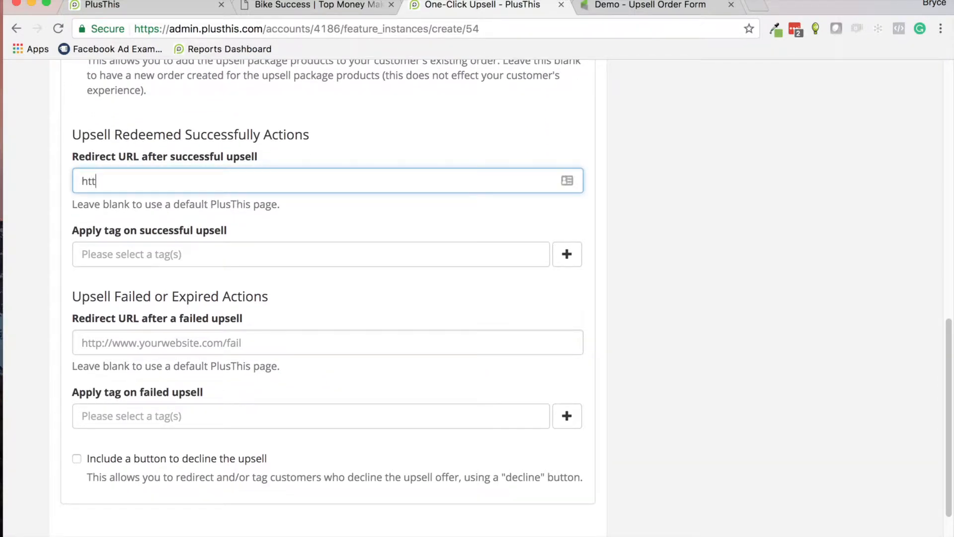
pyautogui.write('p://plusthis.com/bl')
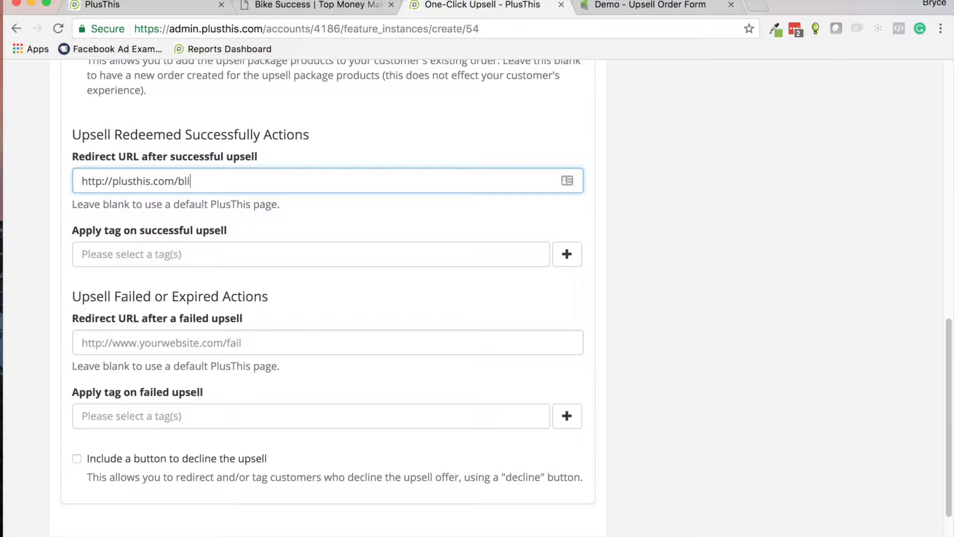
pyautogui.press('BackSpace')
pyautogui.write('ike')
# Step: Apply the tag "Bike Upsell - Helmet Success" on a successful upsell
pyautogui.click(159, 261)
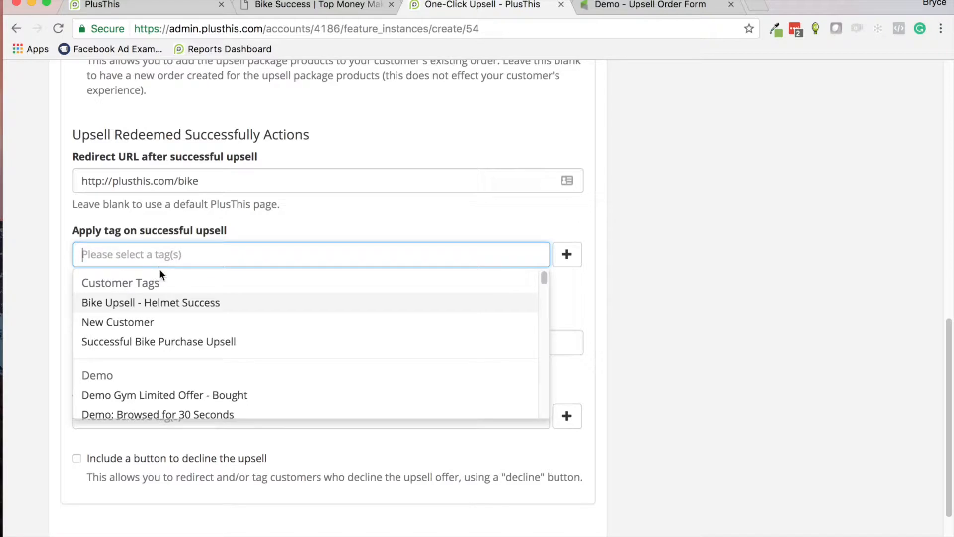
pyautogui.click(145, 305)
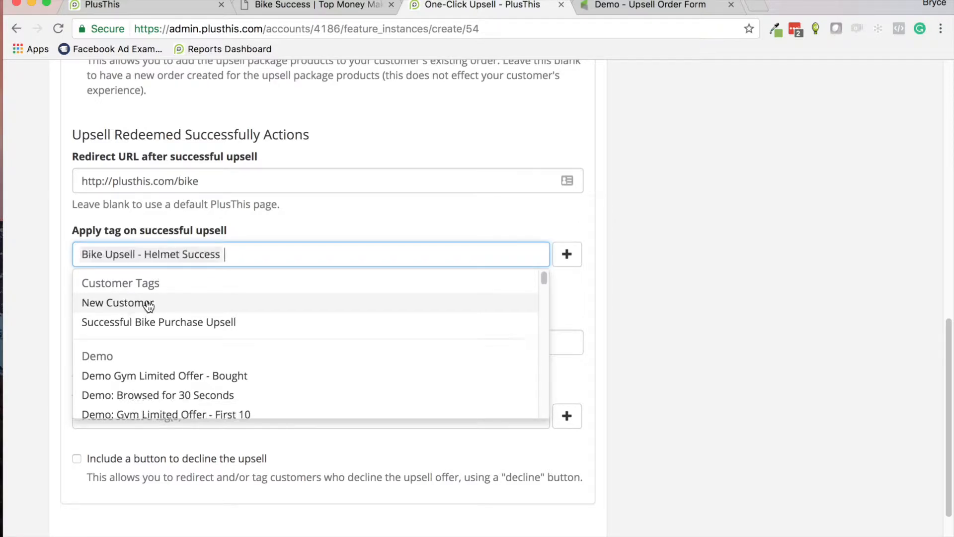
pyautogui.click(13, 254)
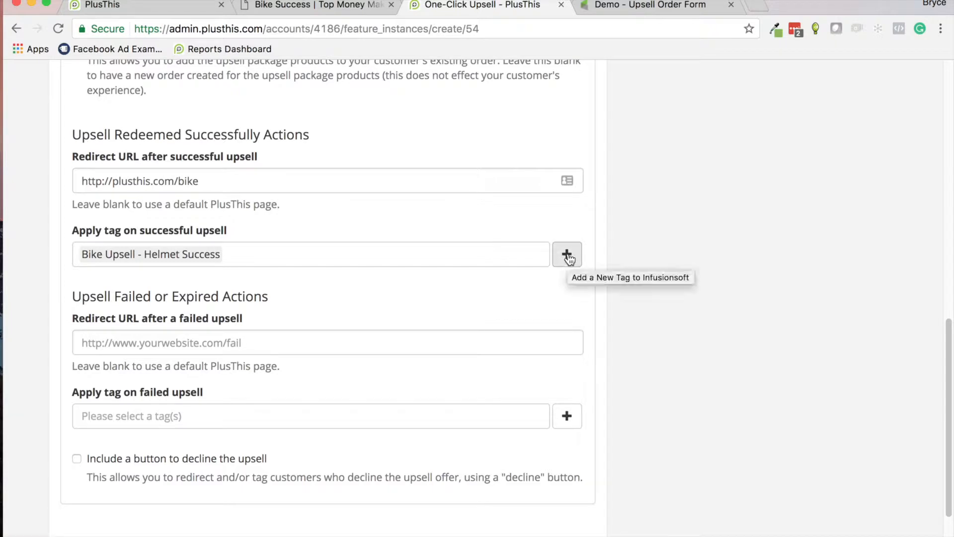
pyautogui.click(231, 344)
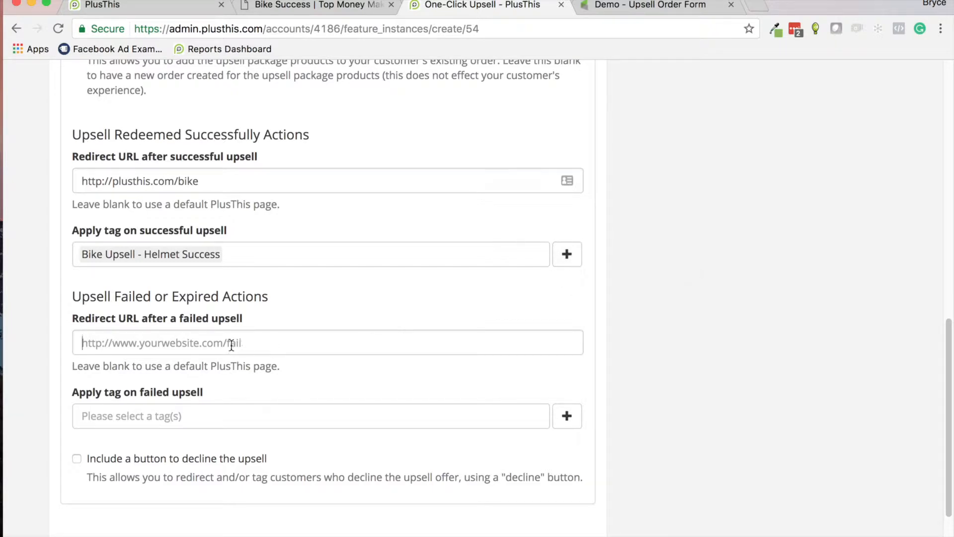
pyautogui.scroll(-4, 231, 344)
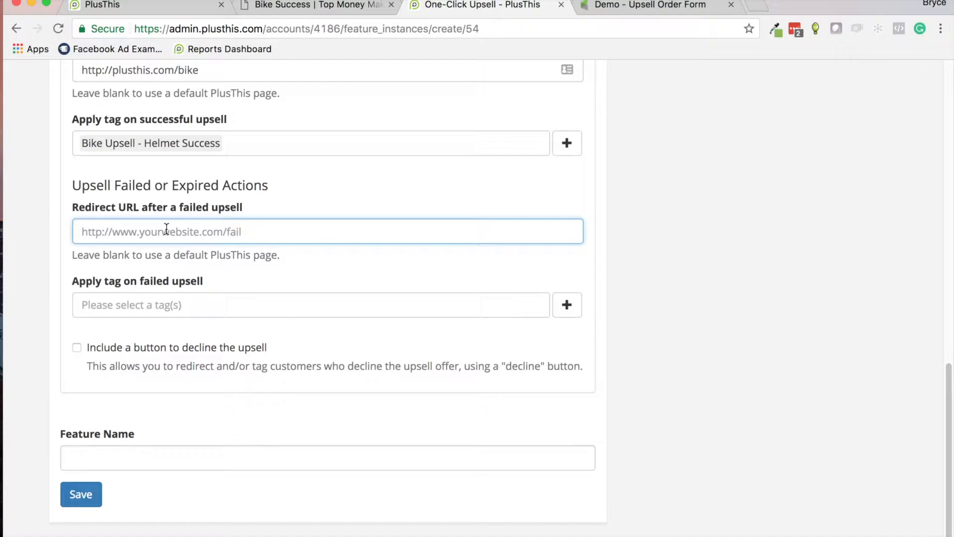
pyautogui.scroll(-1, 166, 229)
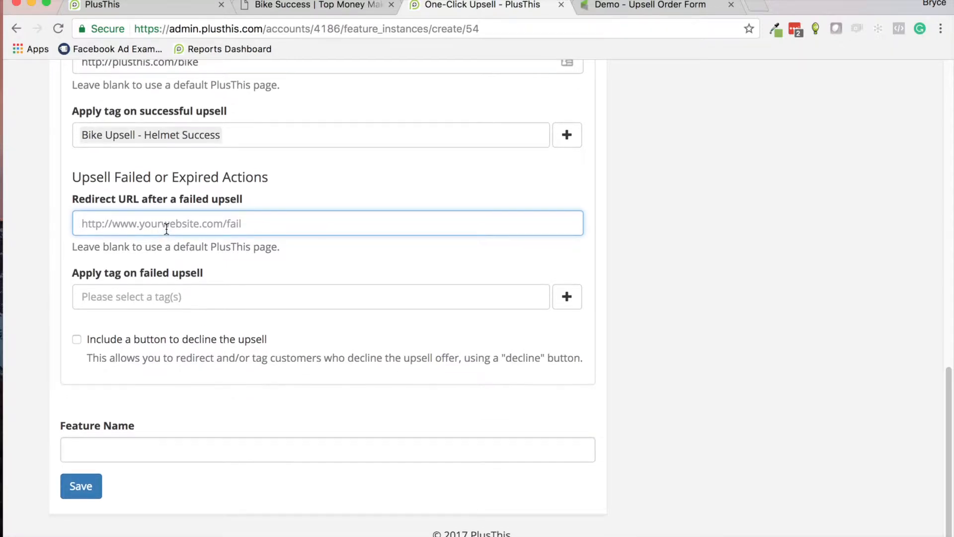
pyautogui.click(77, 341)
pyautogui.scroll(-5, 219, 360)
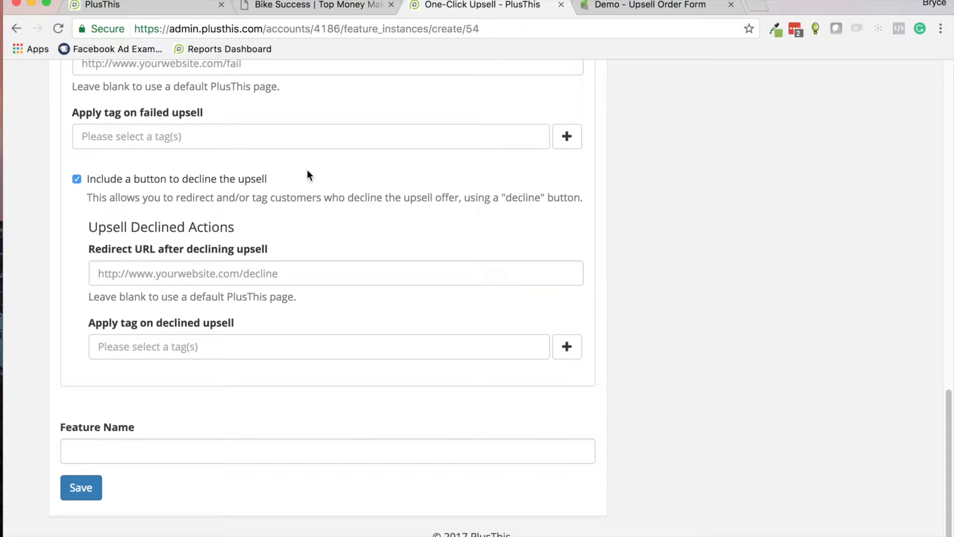
pyautogui.click(181, 271)
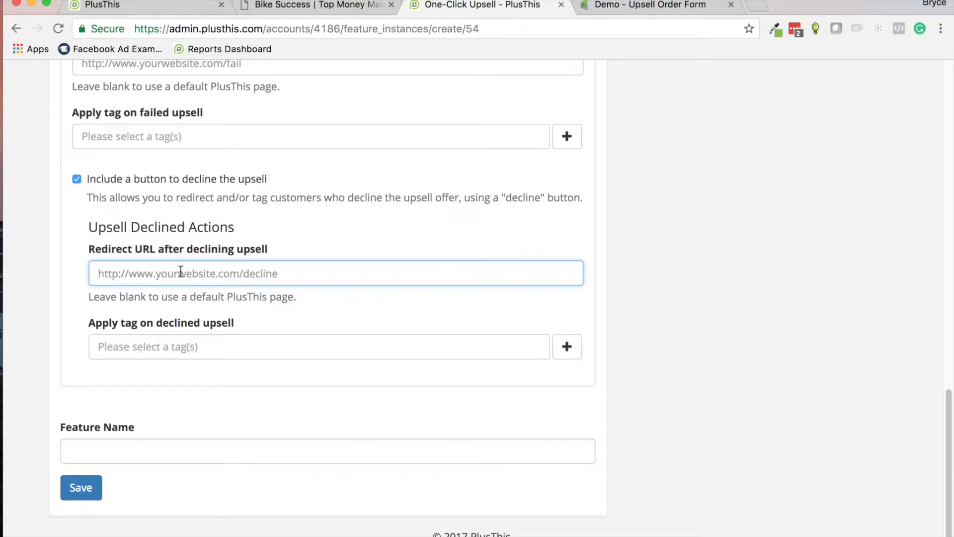
pyautogui.write('https')
pyautogui.press('BackSpace')
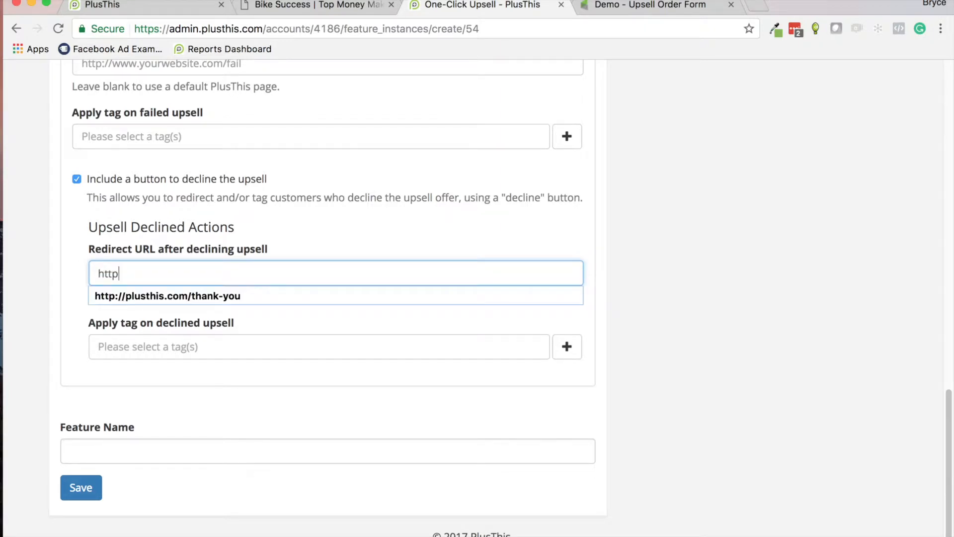
pyautogui.click(180, 295)
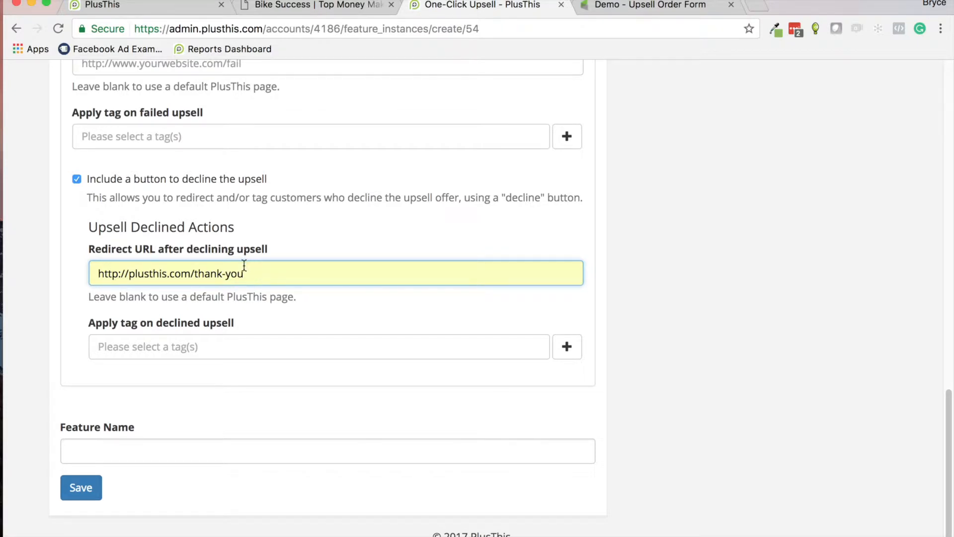
pyautogui.click(150, 347)
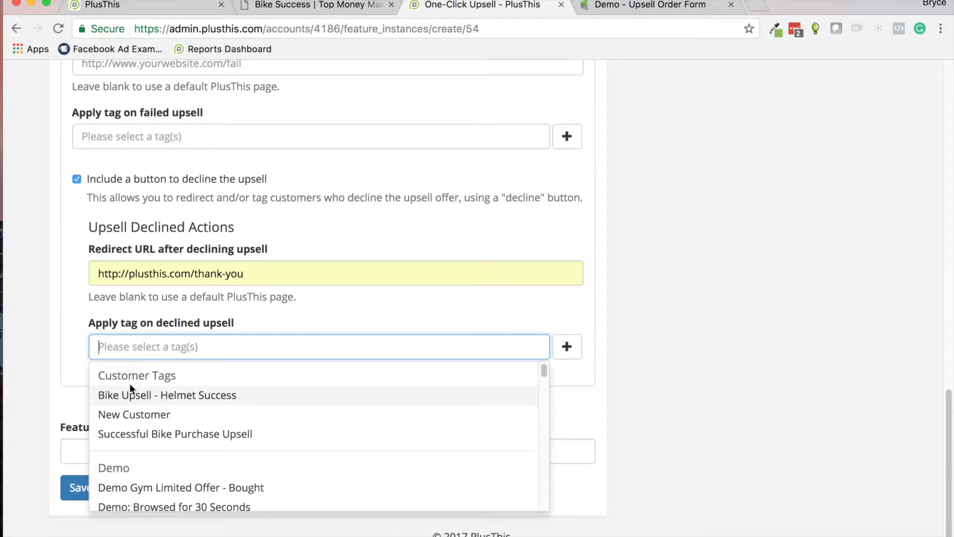
pyautogui.click(76, 323)
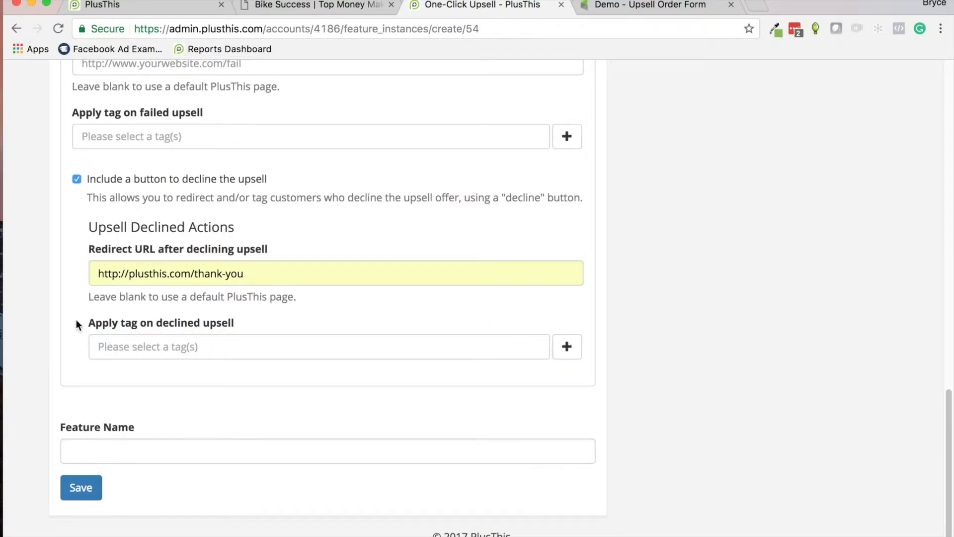
pyautogui.scroll(-1, 62, 367)
pyautogui.scroll(1, 74, 408)
# Step: Name the feature "Demo- Upsell Helmet" and save it
pyautogui.click(85, 449)
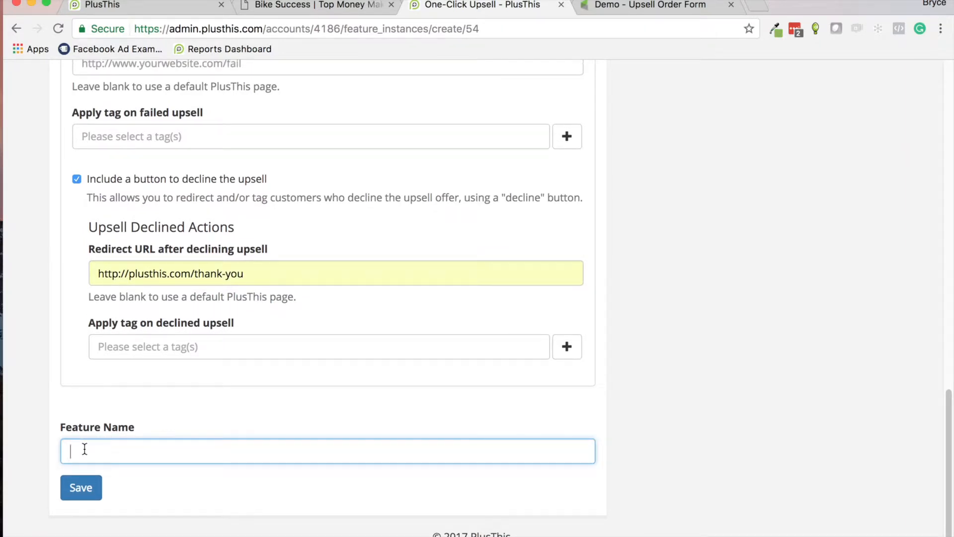
pyautogui.write('Demo')
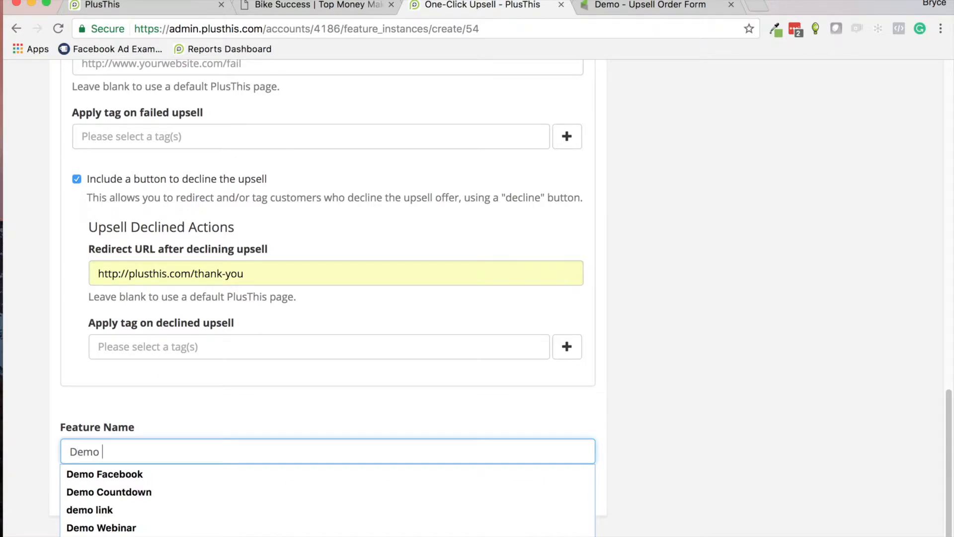
pyautogui.write('- Upsel')
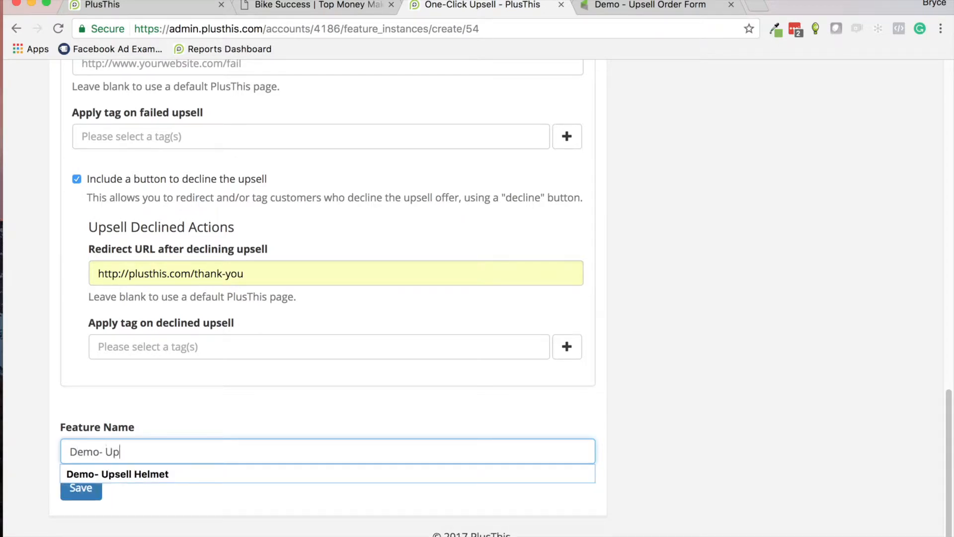
pyautogui.write('l Helmet')
pyautogui.click(22, 427)
pyautogui.click(70, 485)
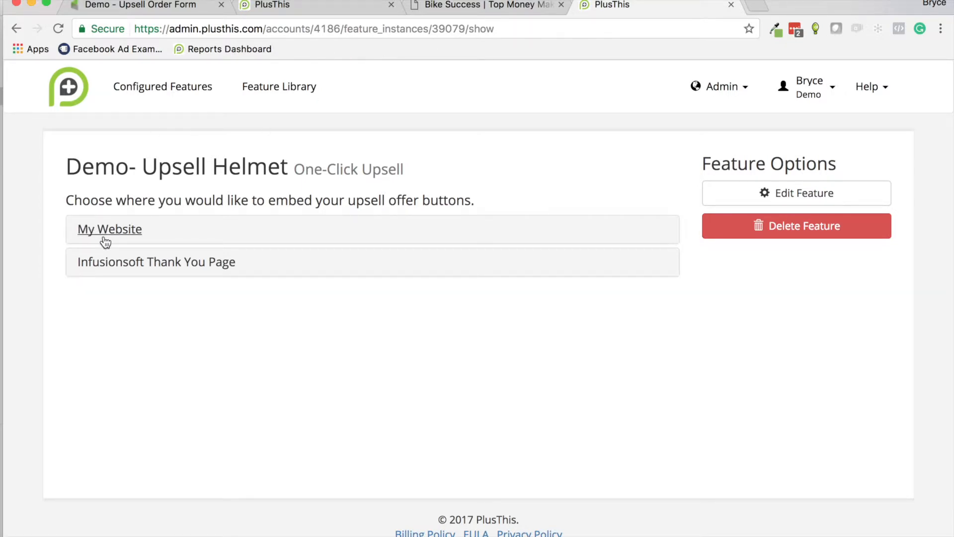
# Step: Compare the upsell button embed options for an Infusionsoft thank you page and for My Website
pyautogui.click(106, 263)
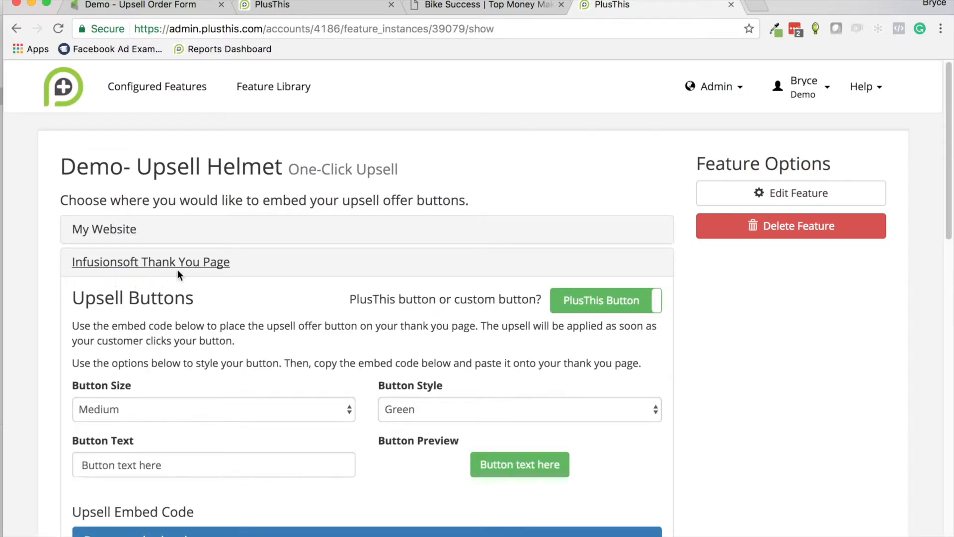
pyautogui.scroll(-5, 90, 152)
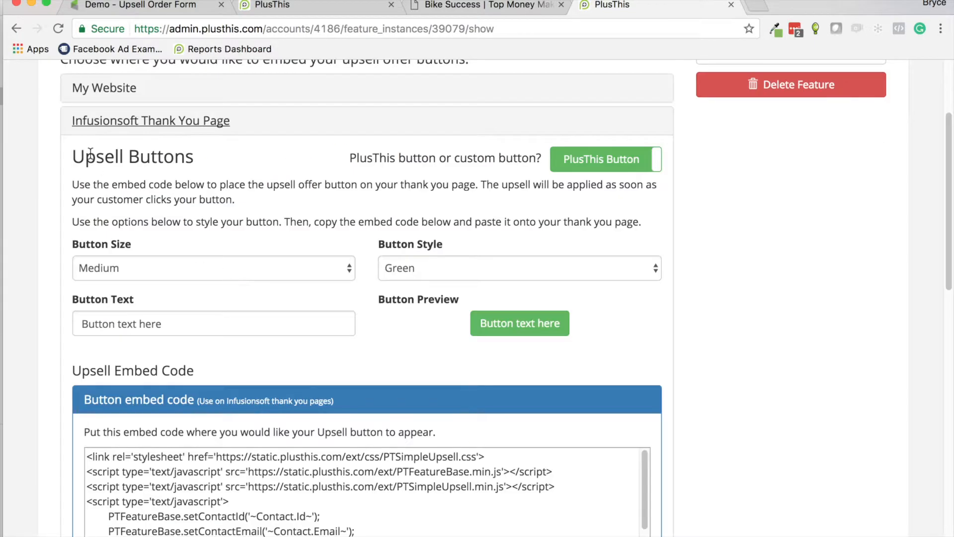
pyautogui.click(101, 88)
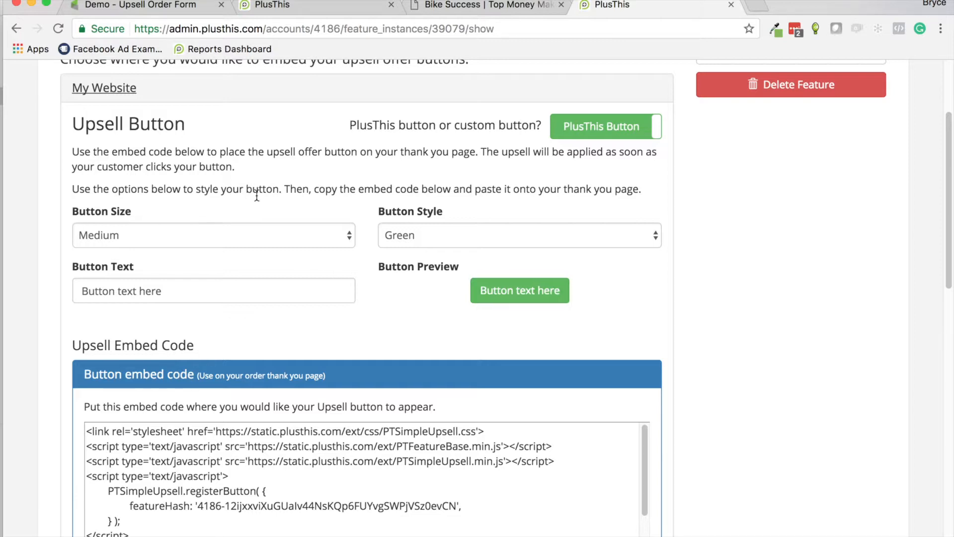
pyautogui.scroll(-3, 244, 194)
pyautogui.scroll(5, 260, 194)
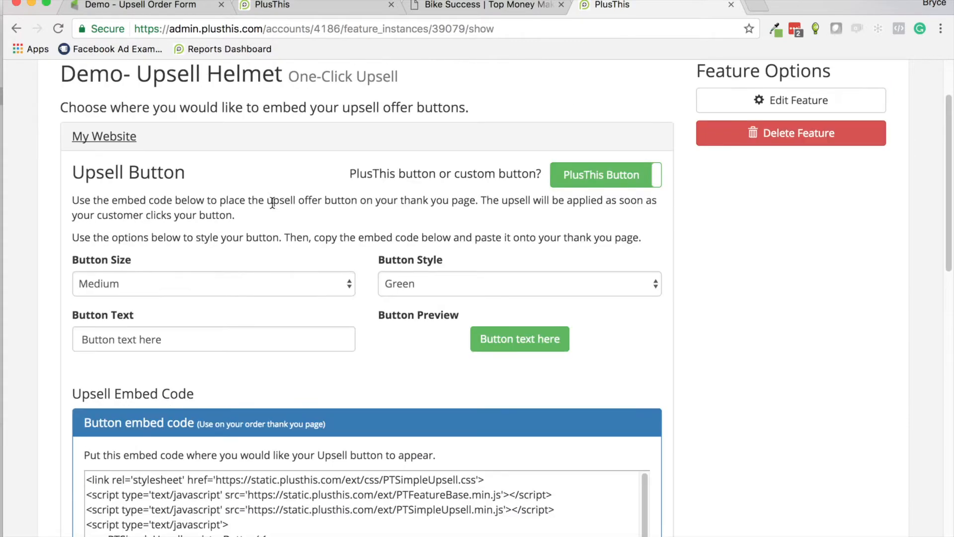
pyautogui.click(95, 135)
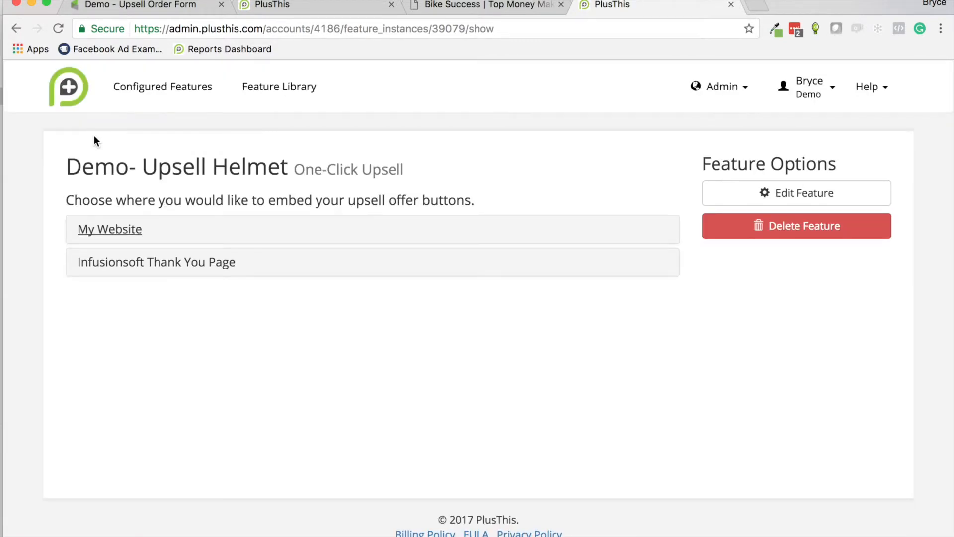
# Step: Style the Infusionsoft thank you page's upsell button as Large and Yellow with the text "Buy Now"
pyautogui.click(141, 262)
pyautogui.scroll(-5, 244, 286)
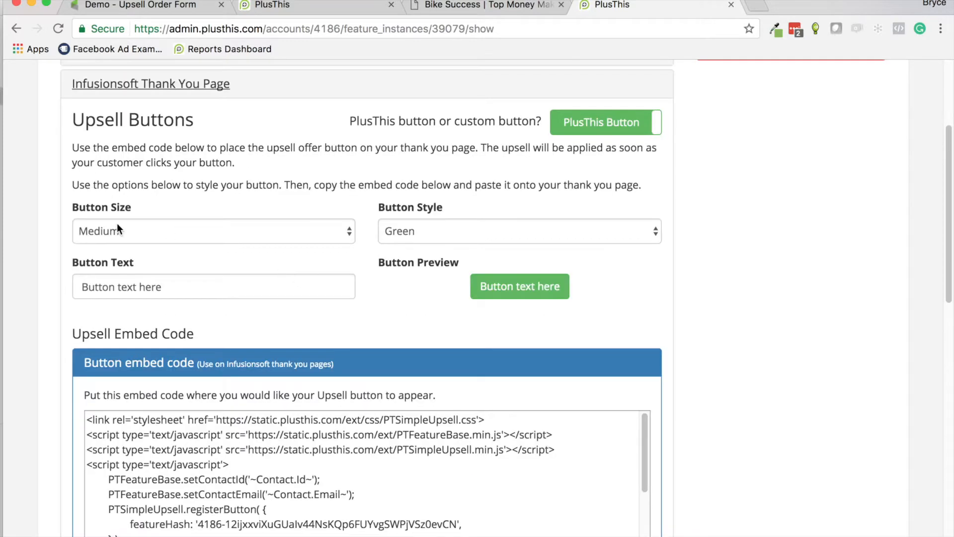
pyautogui.click(114, 229)
pyautogui.press('Escape')
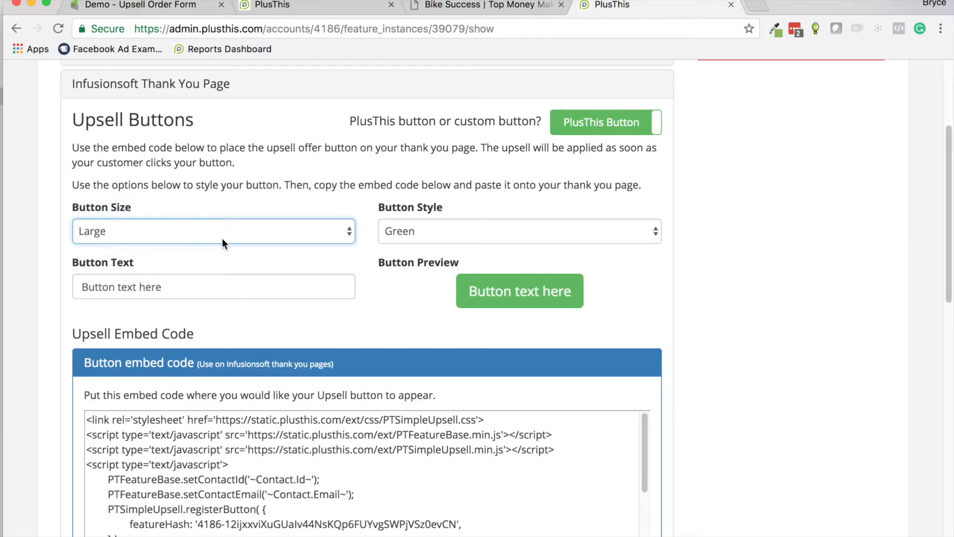
pyautogui.click(407, 233)
pyautogui.click(399, 265)
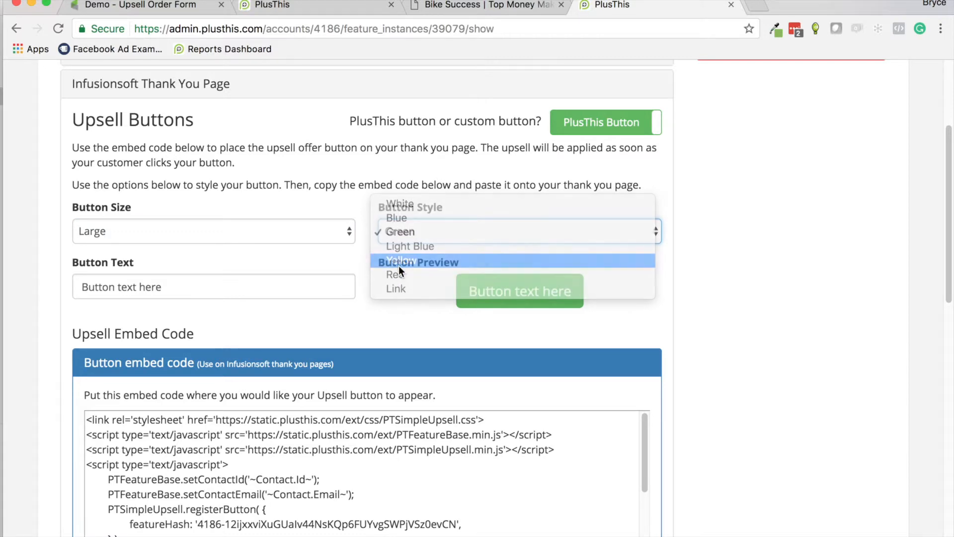
pyautogui.tripleClick(135, 288)
pyautogui.write('Buy Now')
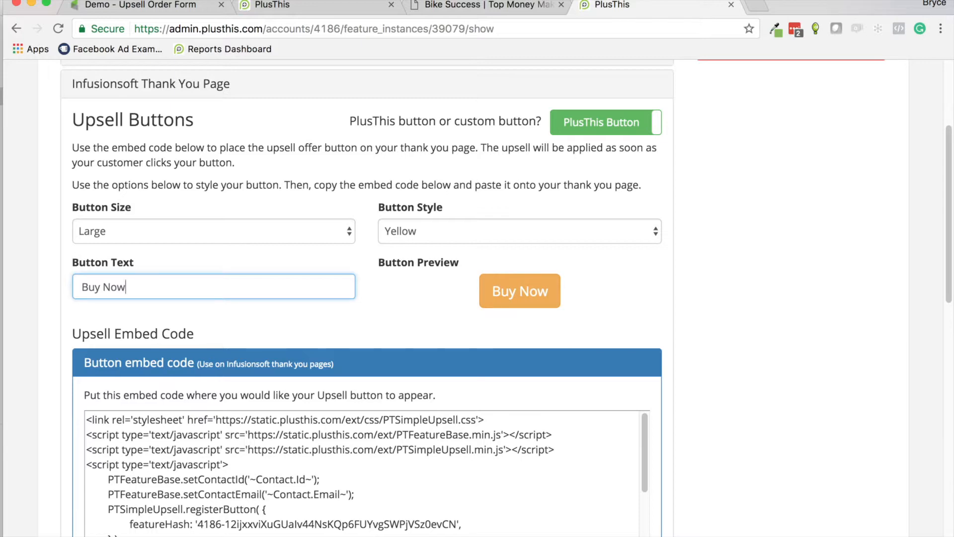
# Step: Style the decline upsell button as Large with the Link style and the text "No Thanks"
pyautogui.scroll(-5, 188, 261)
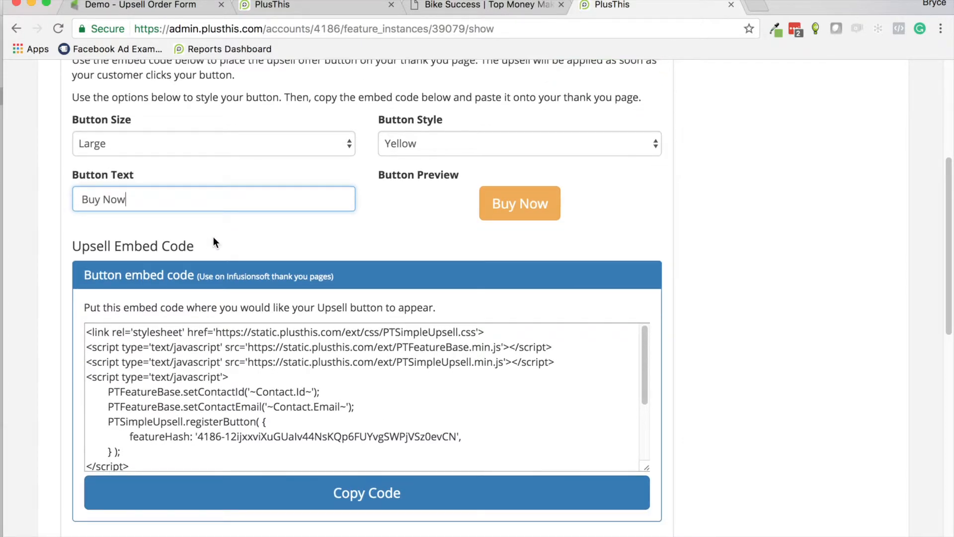
pyautogui.scroll(-15, 224, 234)
pyautogui.scroll(-10, 251, 404)
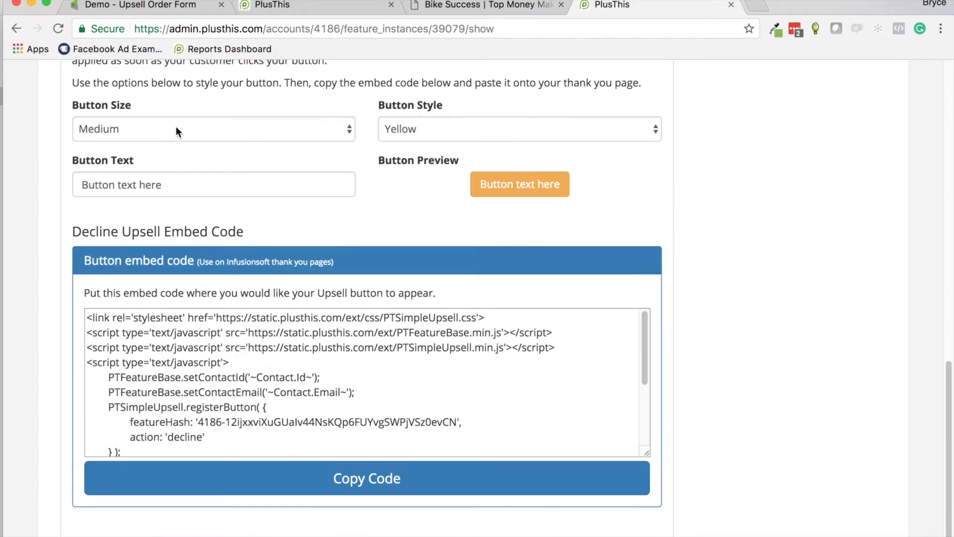
pyautogui.click(153, 124)
pyautogui.click(115, 144)
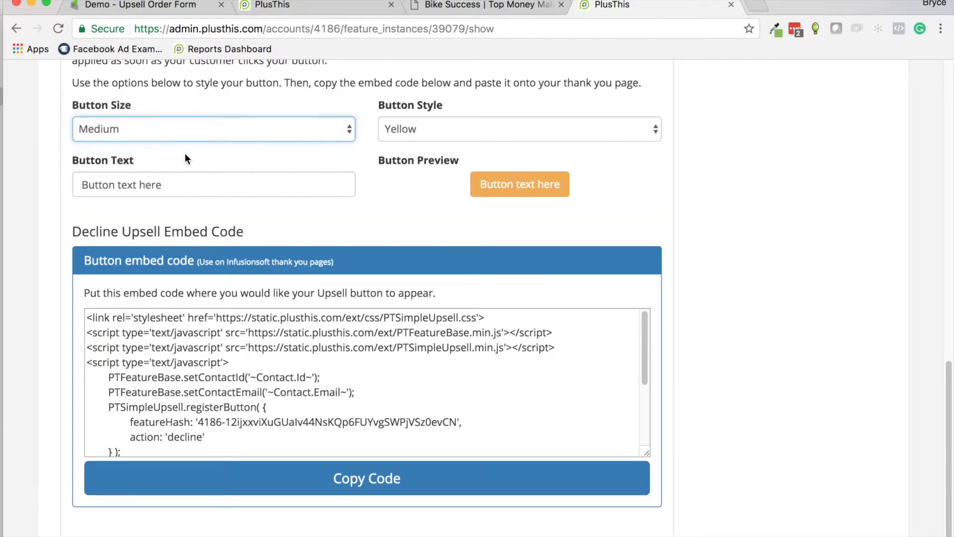
pyautogui.tripleClick(167, 184)
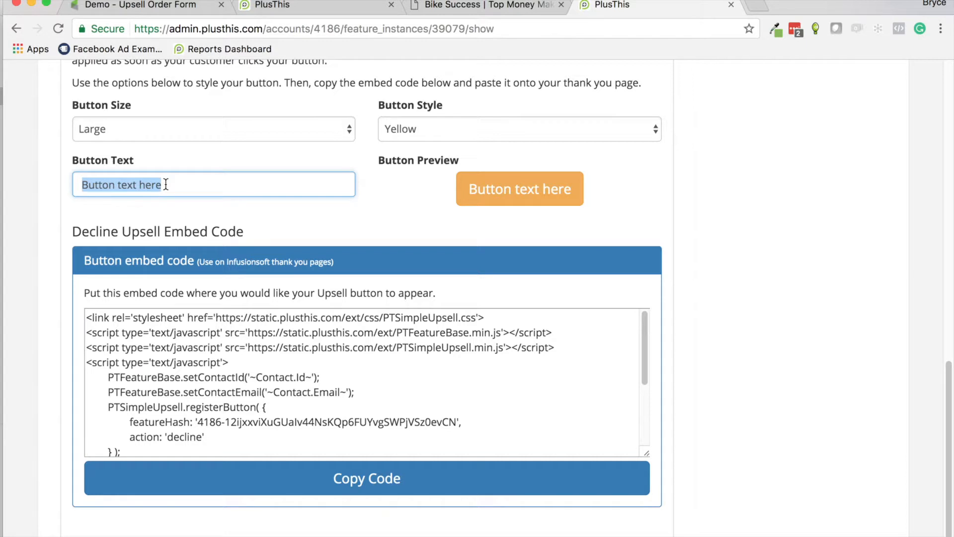
pyautogui.write('No Thanks')
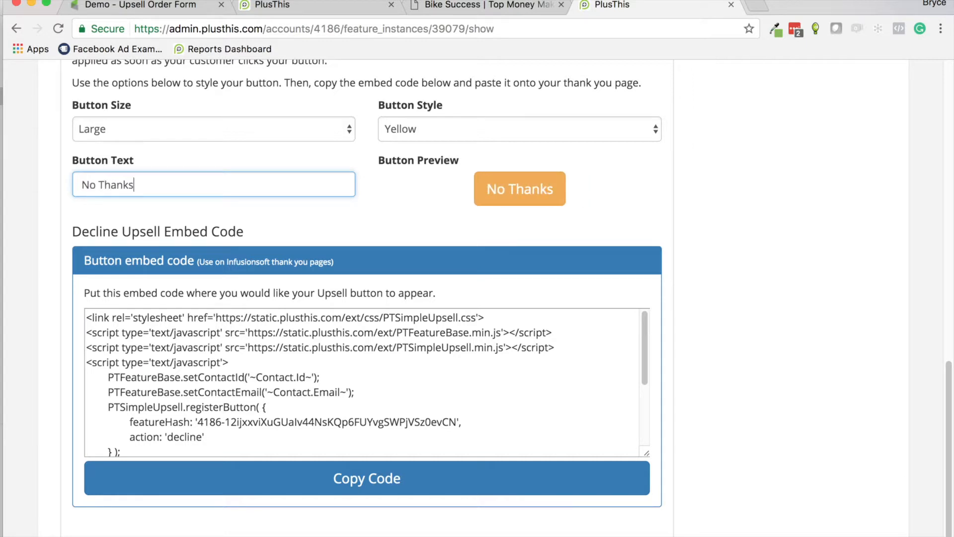
pyautogui.click(414, 127)
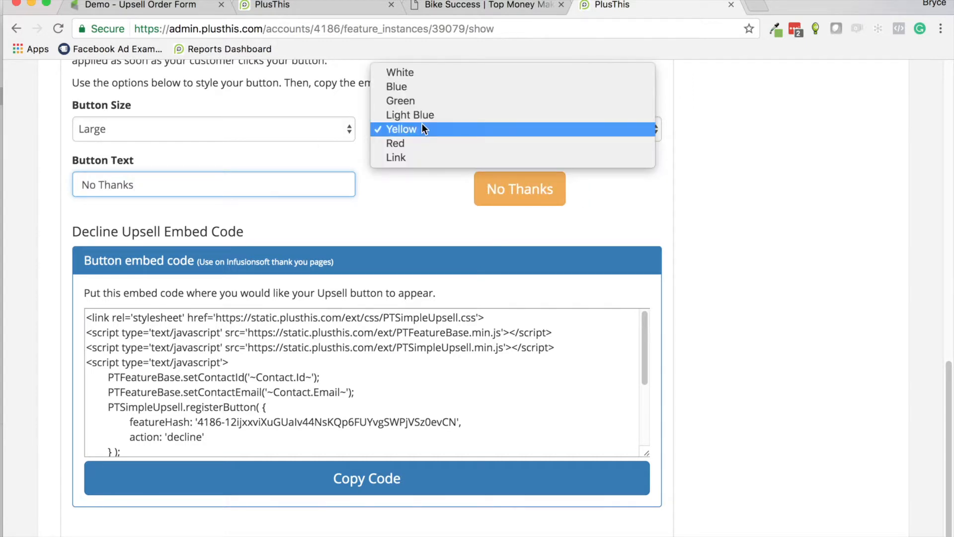
pyautogui.click(396, 157)
pyautogui.click(437, 202)
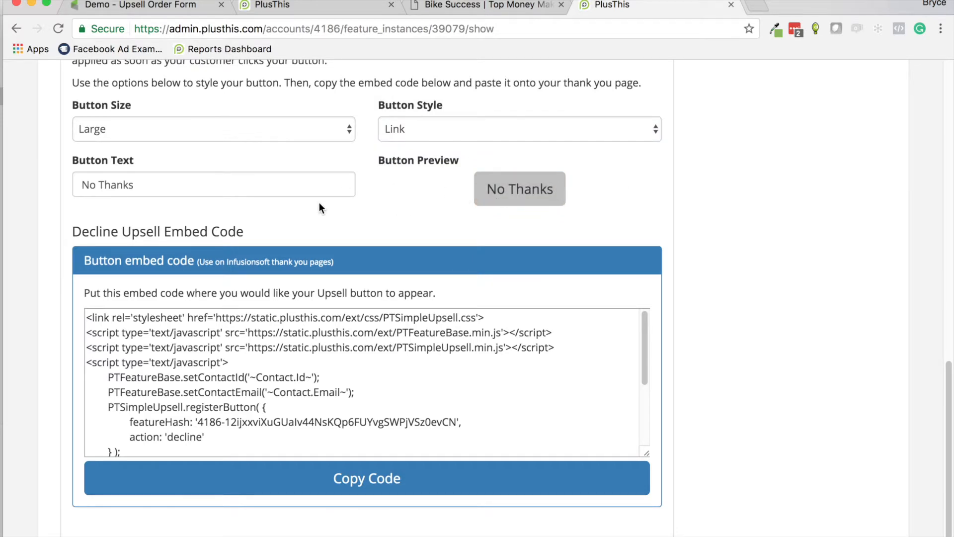
# Step: Review the generated embed codes for the upsell and decline buttons
pyautogui.scroll(10, 389, 175)
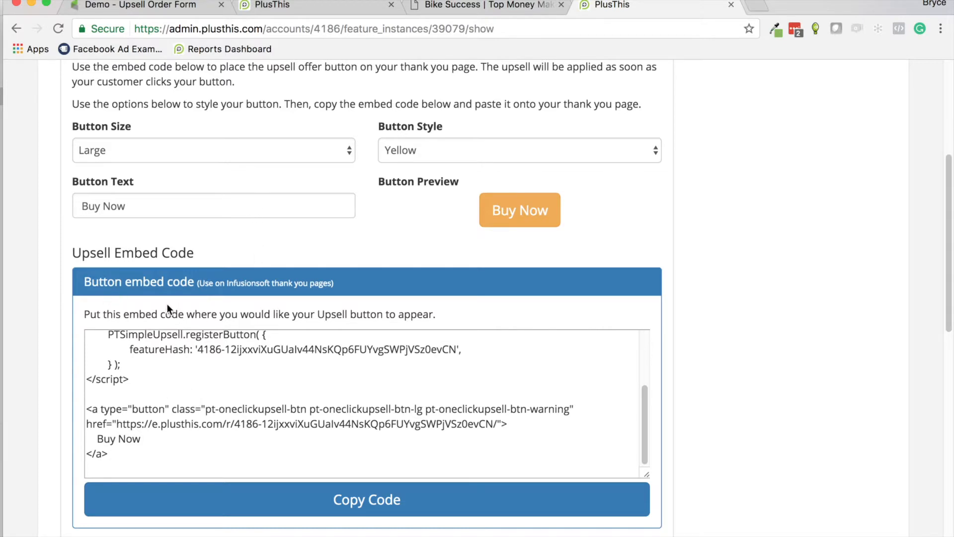
pyautogui.scroll(2, 176, 358)
pyautogui.scroll(5, 179, 368)
pyautogui.scroll(-5, 332, 408)
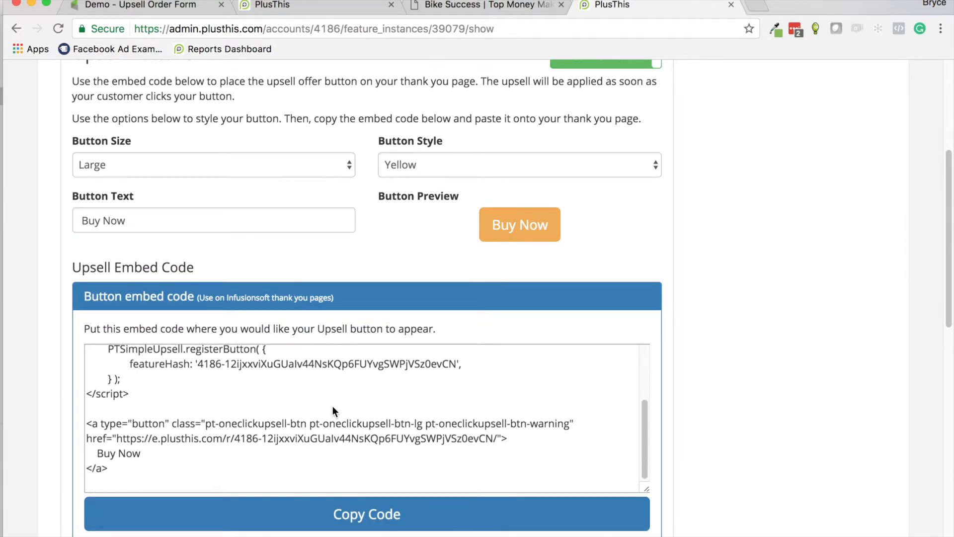
pyautogui.scroll(-15, 652, 393)
pyautogui.click(443, 408)
pyautogui.scroll(20, 405, 370)
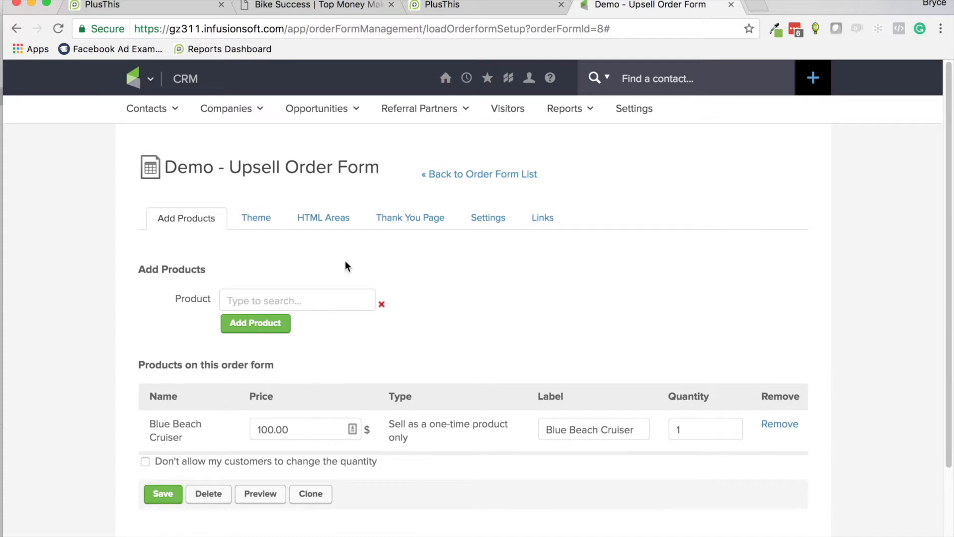
# Step: Examine the thank you page of the Infusionsoft order form, including its heading, helmet image, prices and buttons
pyautogui.click(402, 225)
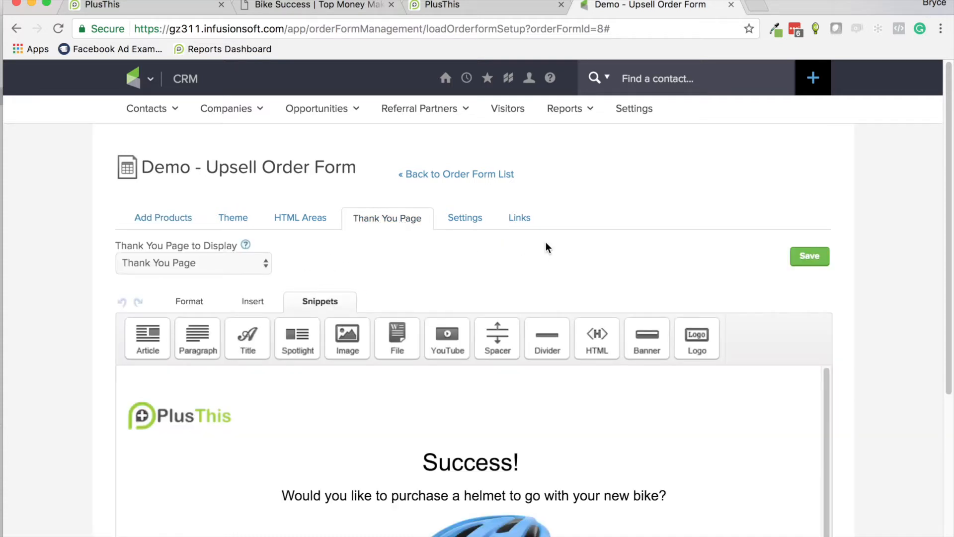
pyautogui.scroll(-4, 541, 246)
pyautogui.scroll(-3, 616, 272)
pyautogui.scroll(3, 555, 268)
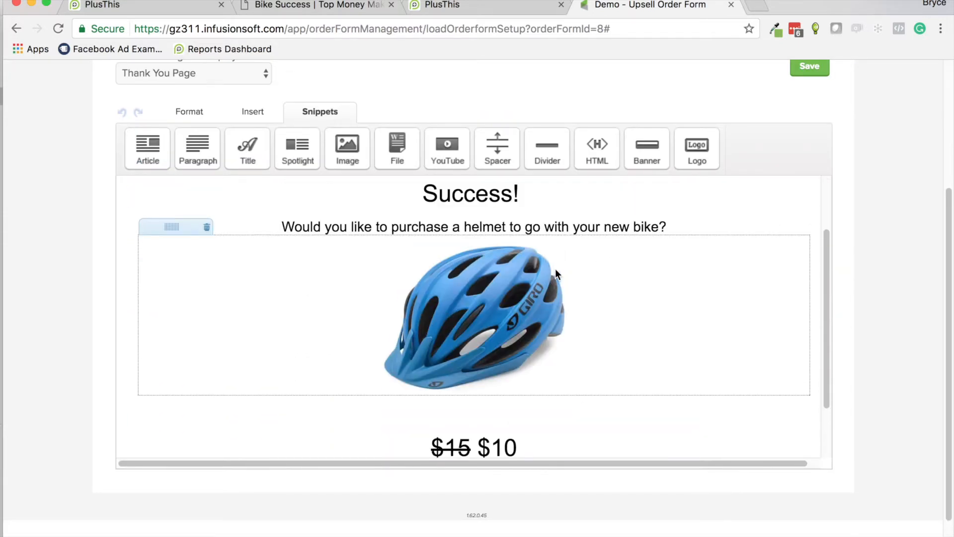
pyautogui.scroll(-2, 438, 242)
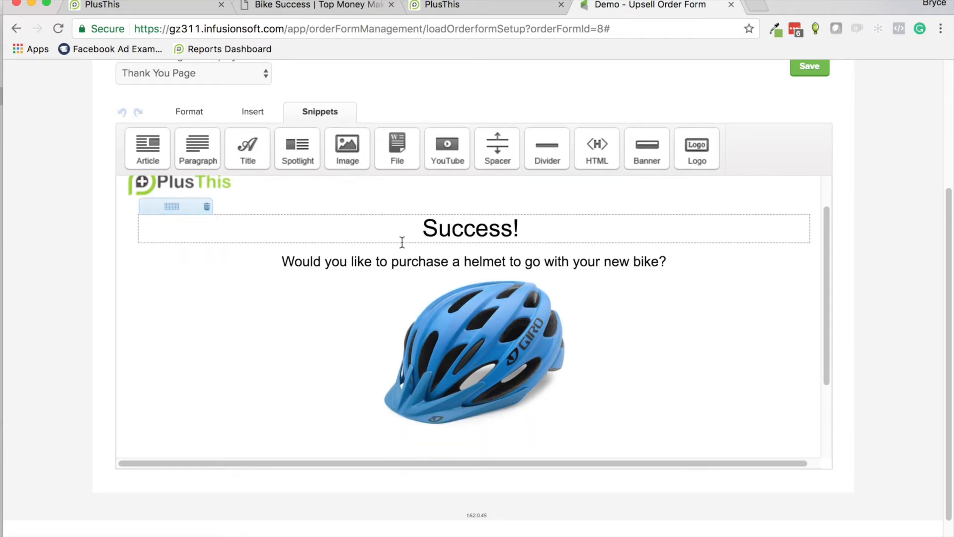
pyautogui.scroll(-1, 402, 242)
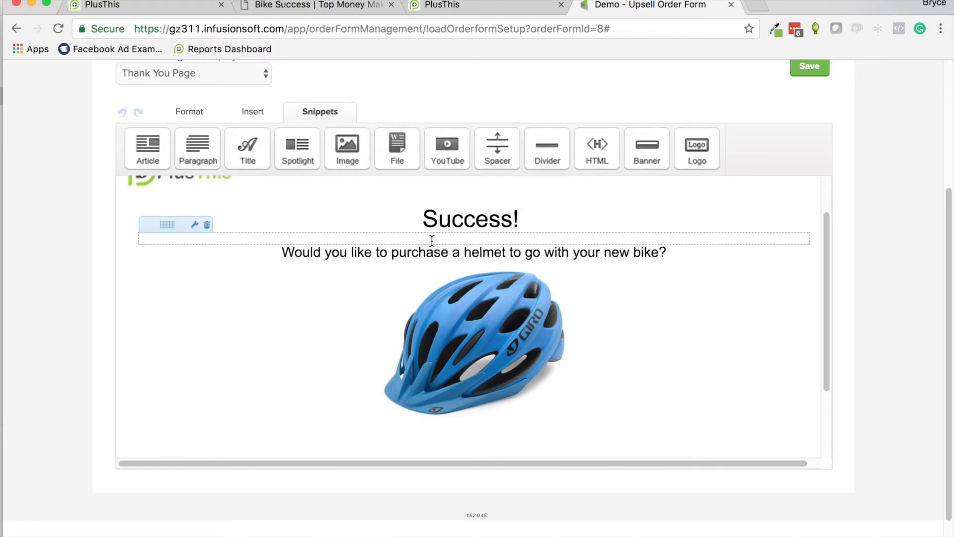
pyautogui.scroll(-5, 398, 239)
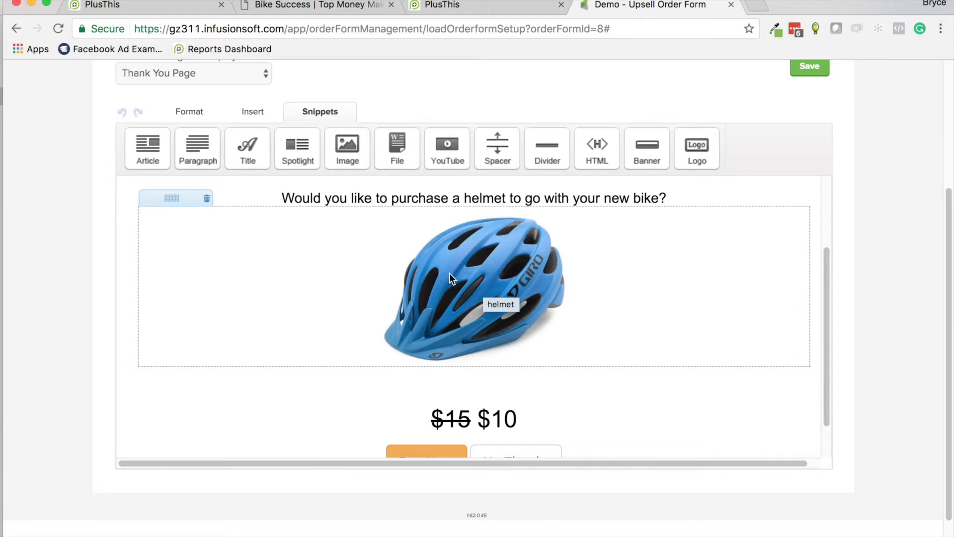
pyautogui.scroll(-1, 453, 273)
pyautogui.scroll(10, 497, 303)
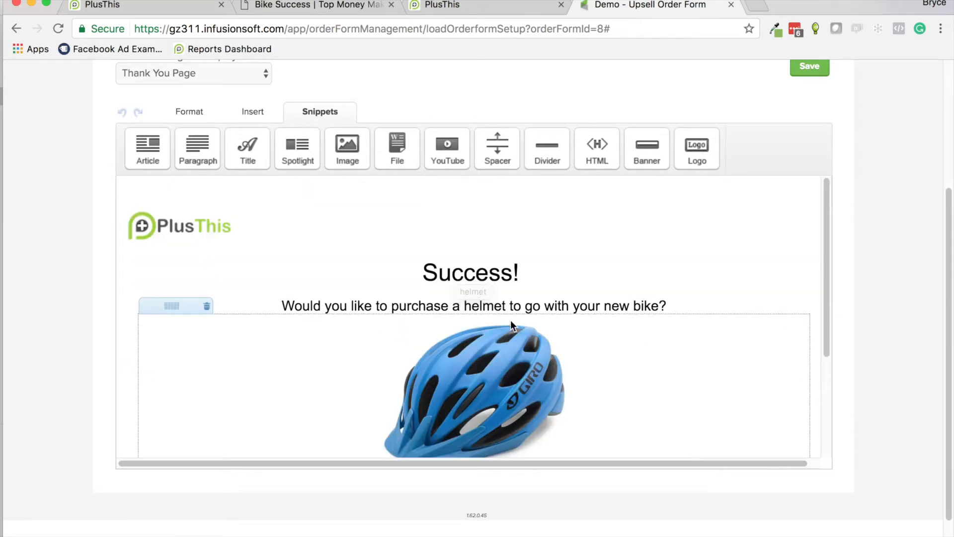
pyautogui.scroll(-2, 476, 304)
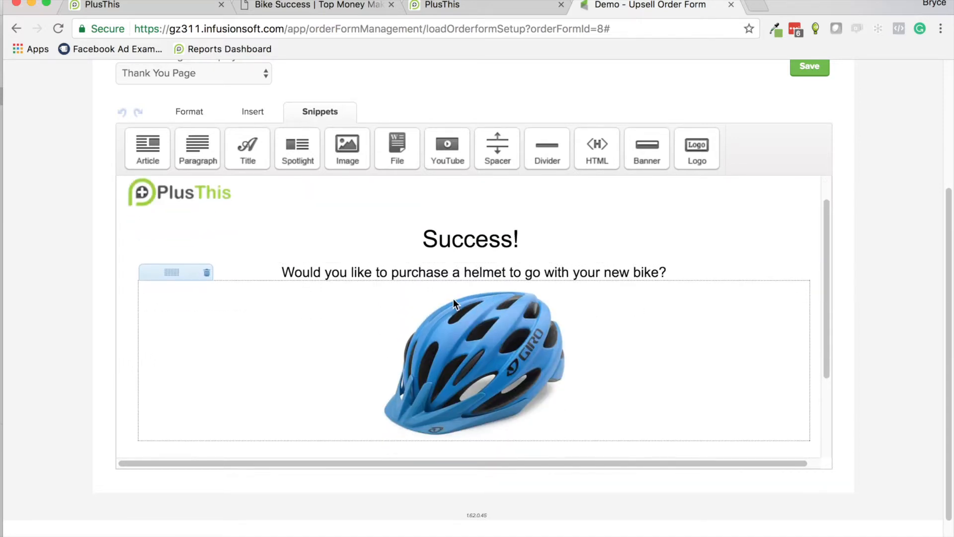
pyautogui.scroll(-5, 454, 301)
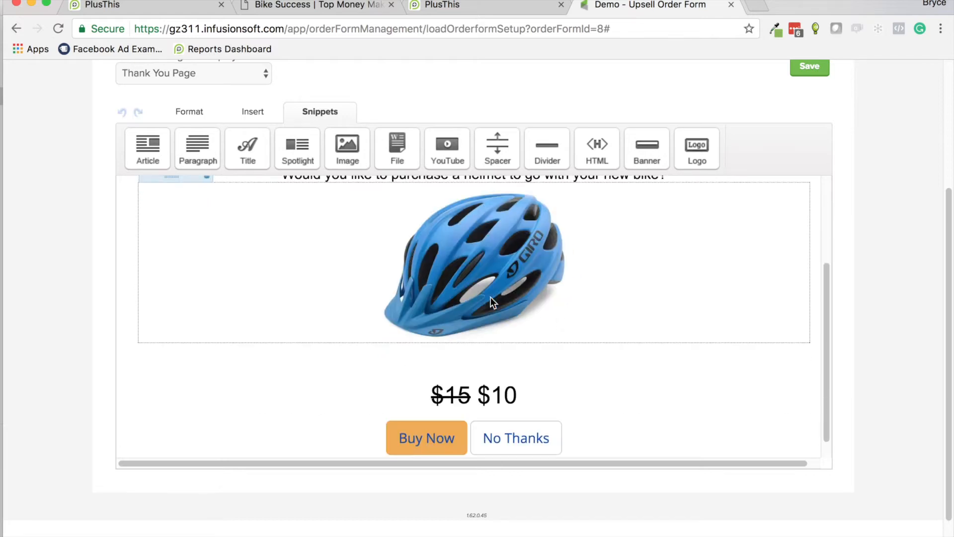
pyautogui.scroll(-2, 484, 299)
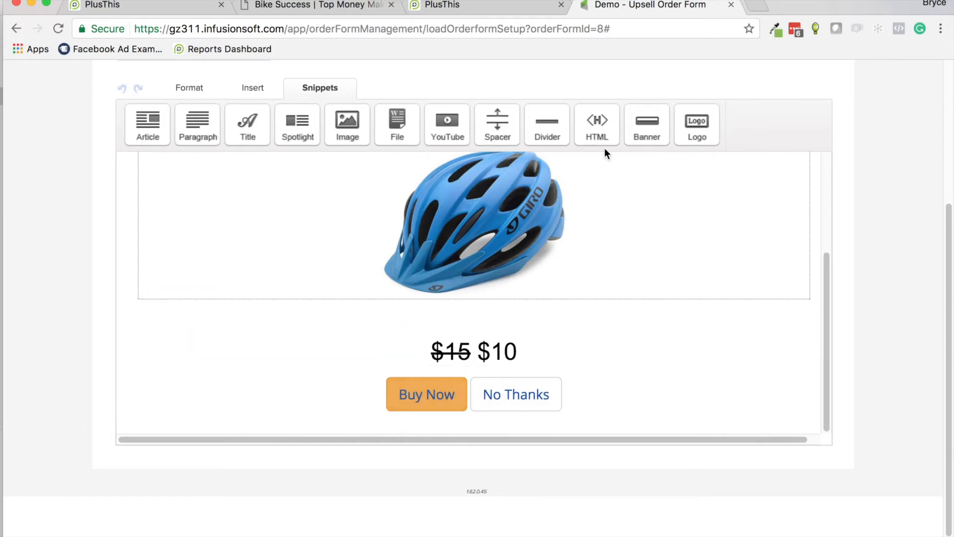
# Step: Insert an HTML snippet between the prices and existing buttons, containing <center> followed by the upsell button embed code copied from PlusThis
pyautogui.moveTo(599, 128); pyautogui.dragTo(496, 388)
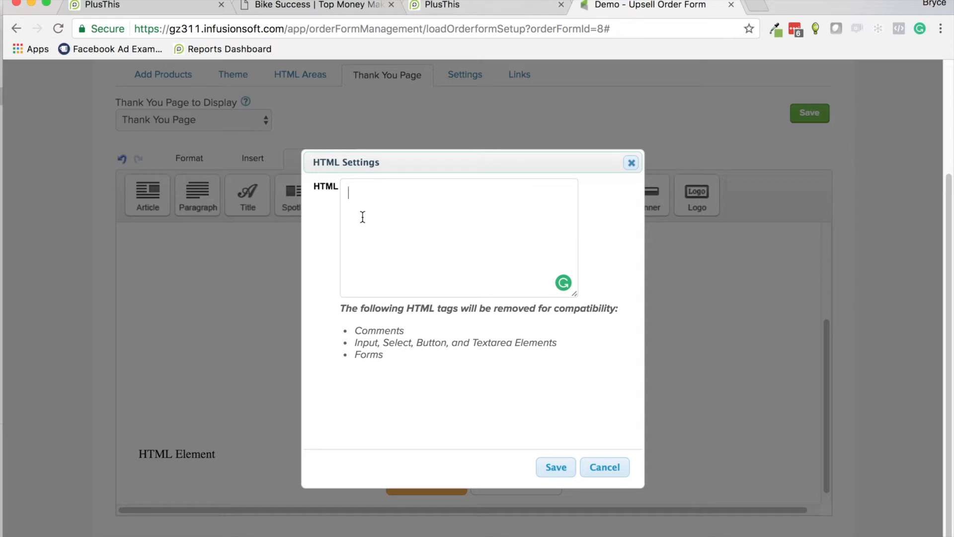
pyautogui.write('<center>')
pyautogui.click(440, 7)
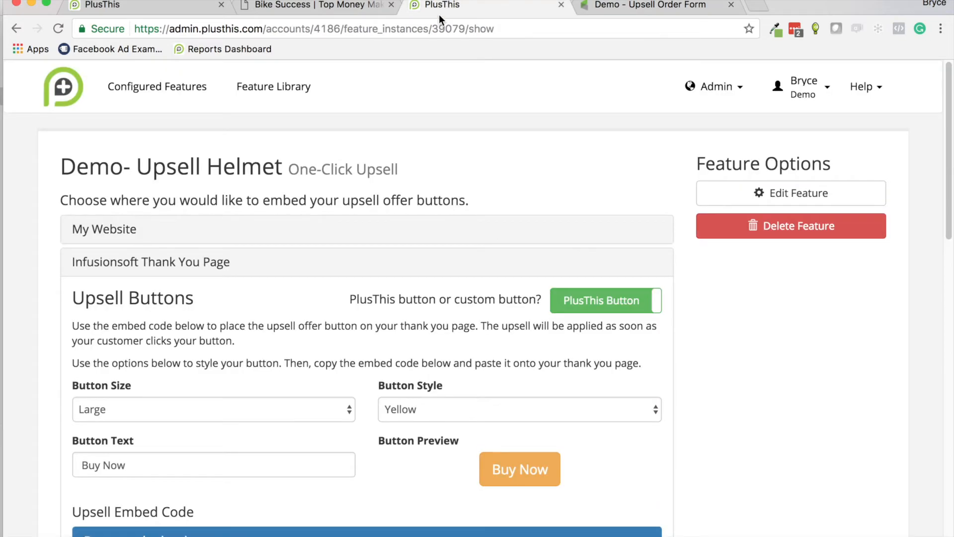
pyautogui.scroll(-10, 317, 306)
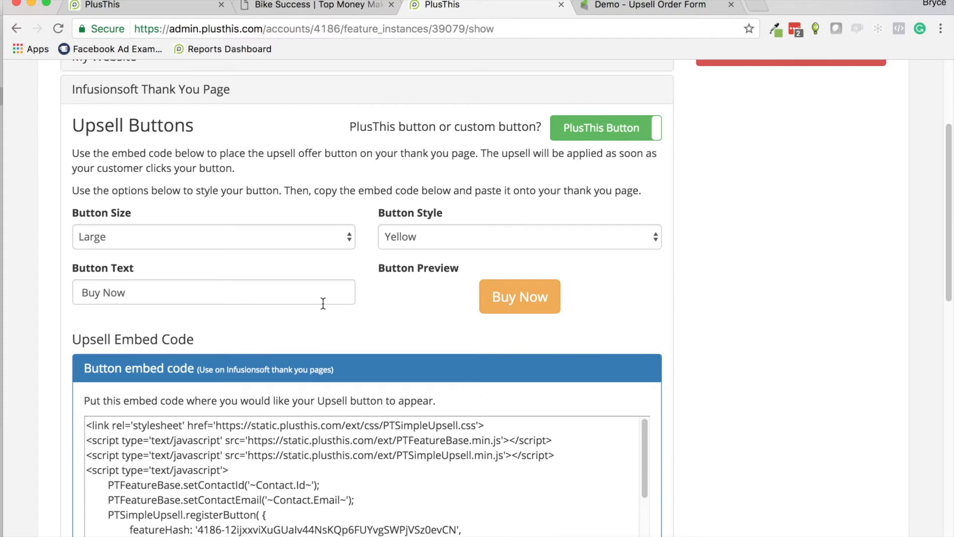
pyautogui.click(367, 435)
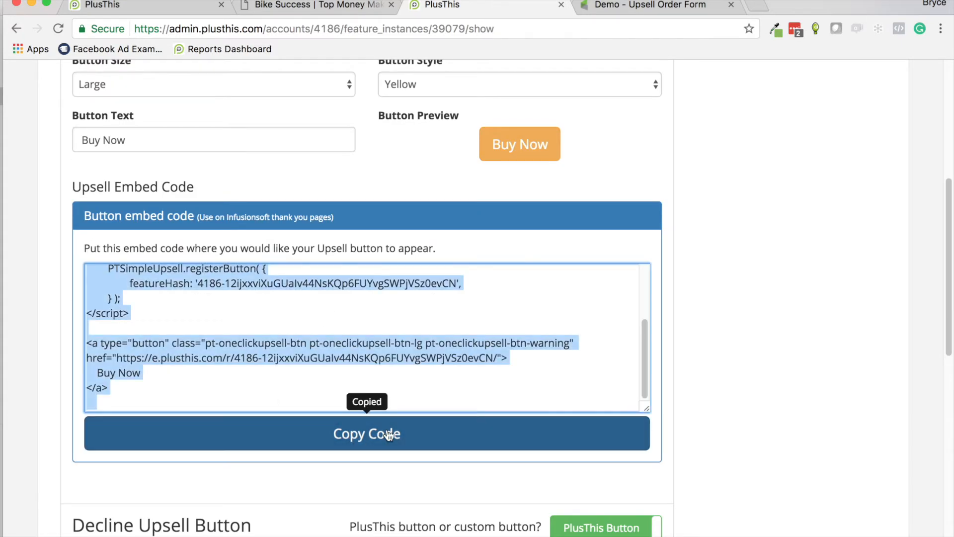
pyautogui.click(627, 10)
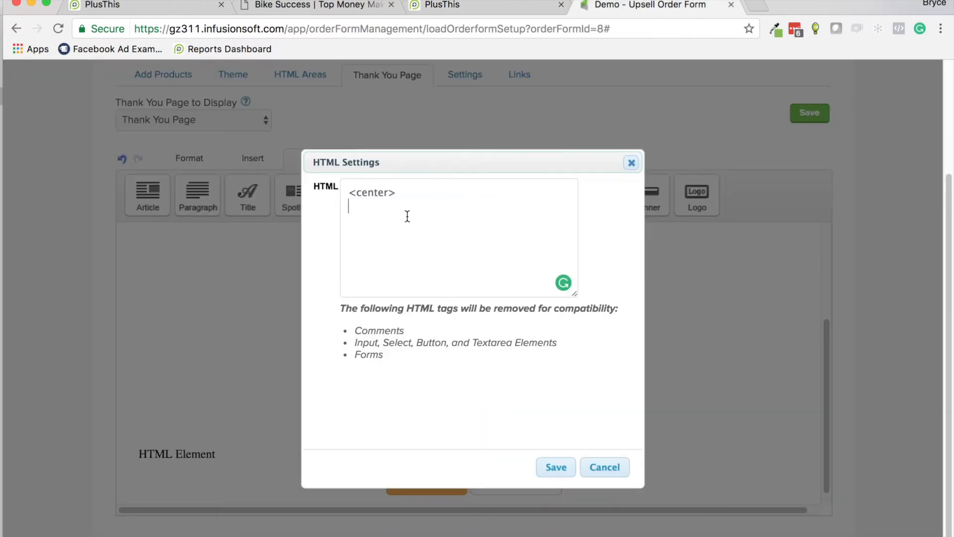
pyautogui.press('super+v')
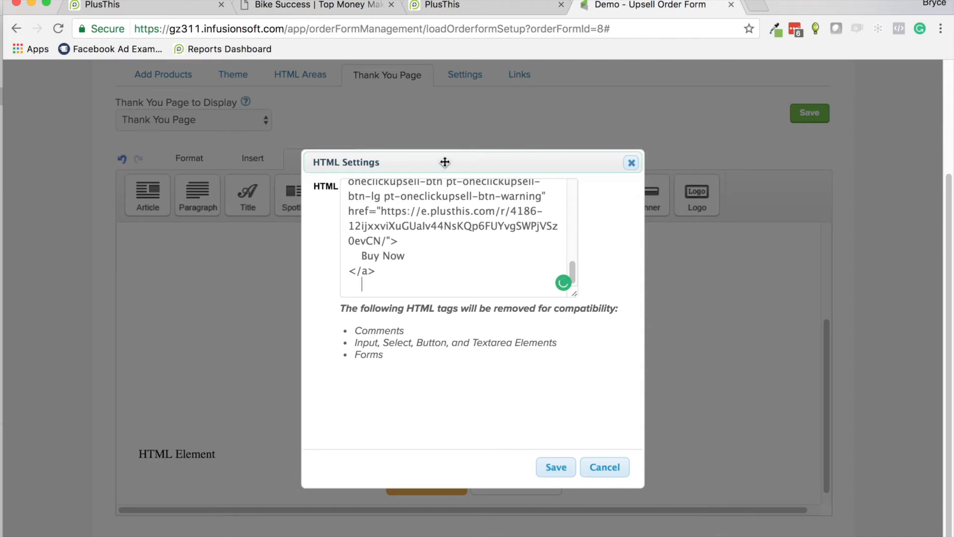
# Step: Append the decline upsell button's embed code from PlusThis and a closing </center> tag, and save the HTML snippet
pyautogui.click(465, 6)
pyautogui.scroll(-10, 590, 297)
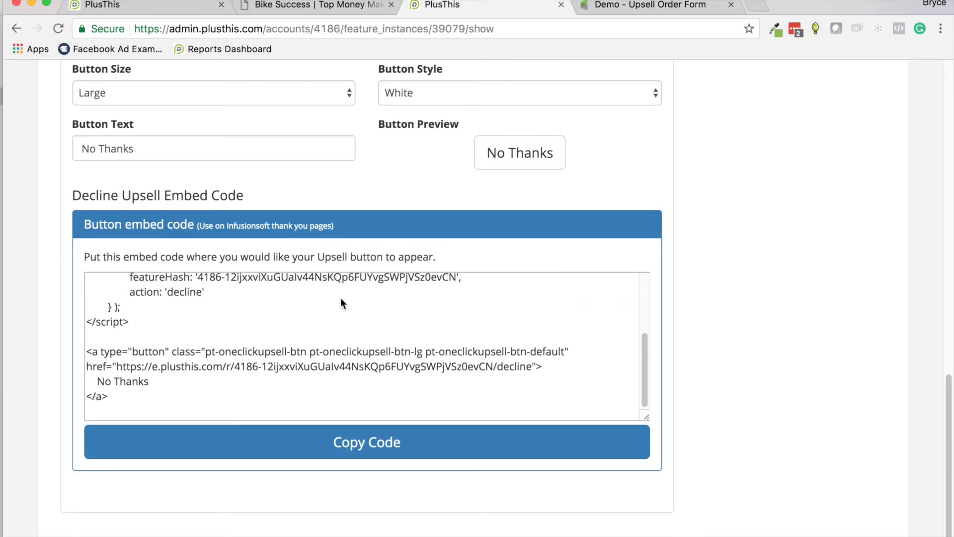
pyautogui.click(371, 440)
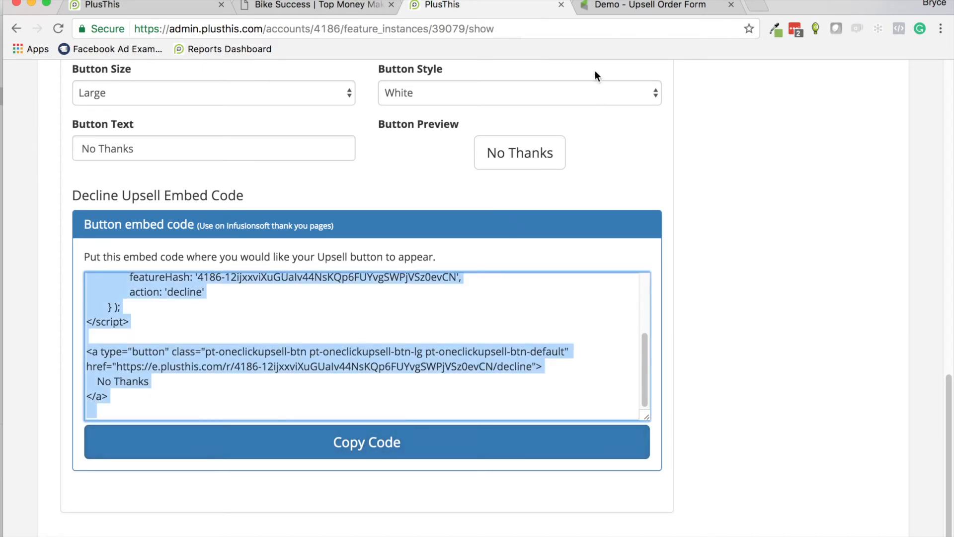
pyautogui.click(642, 6)
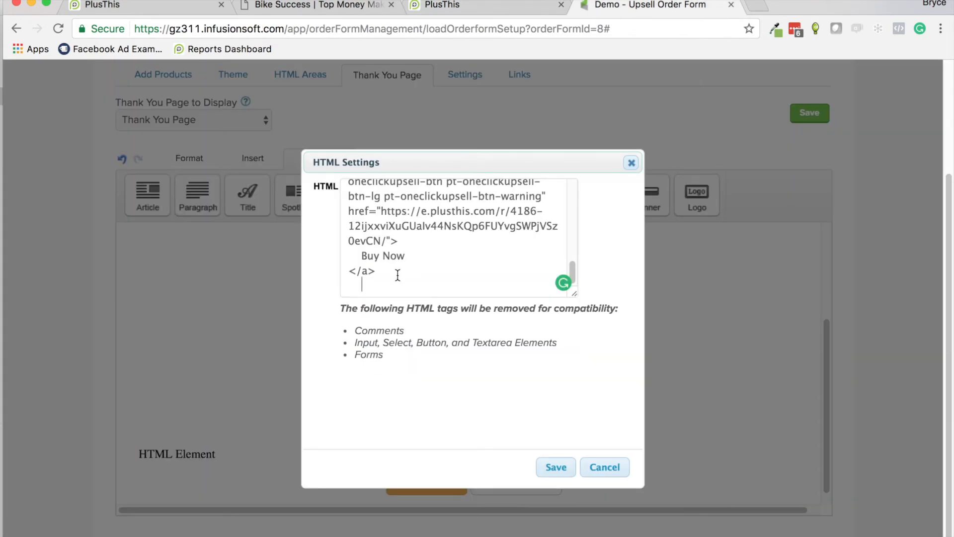
pyautogui.press('super+a')
pyautogui.press('super+v')
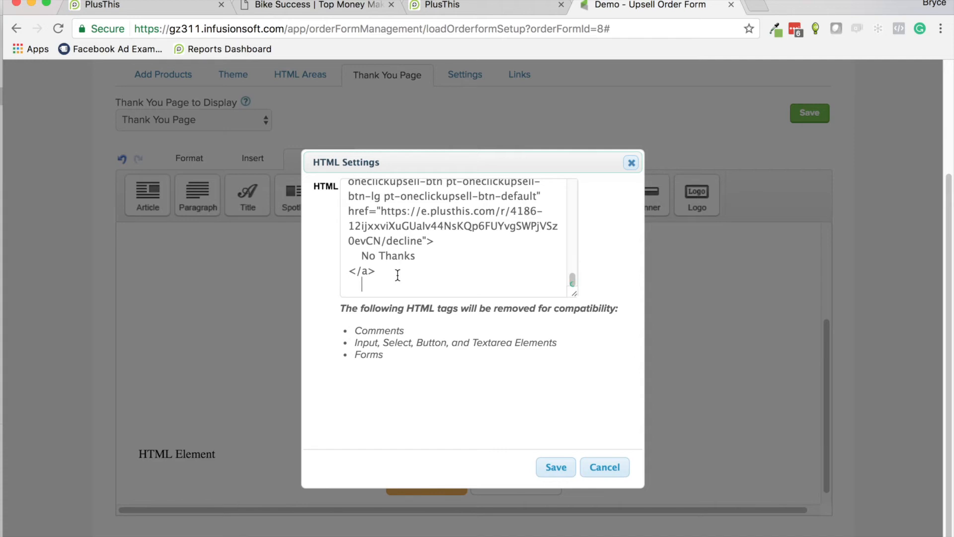
pyautogui.write('</center')
pyautogui.click(556, 466)
# Step: Delete the lower of the two Buy Now and No Thanks button rows on the thank you page
pyautogui.scroll(-1, 534, 417)
pyautogui.scroll(-1, 592, 426)
pyautogui.scroll(-3, 592, 425)
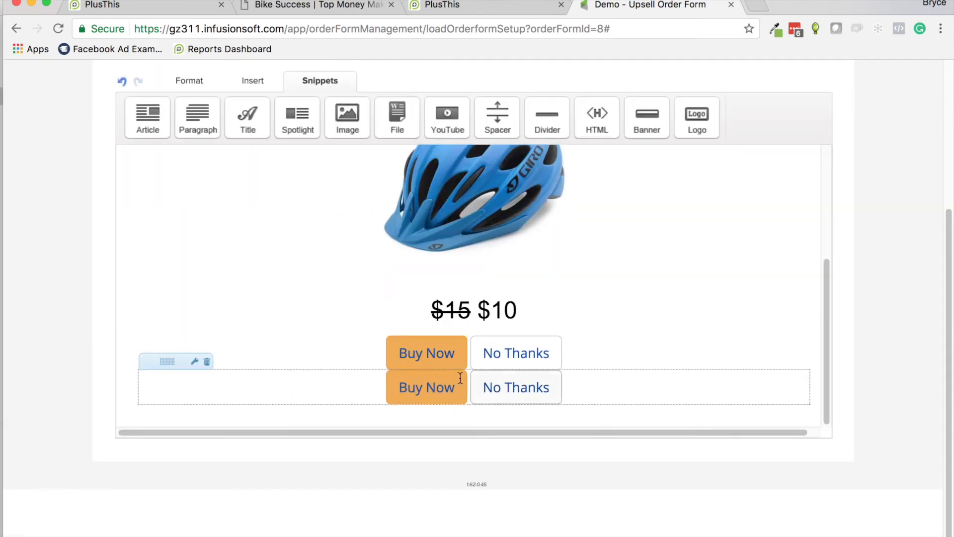
pyautogui.click(208, 363)
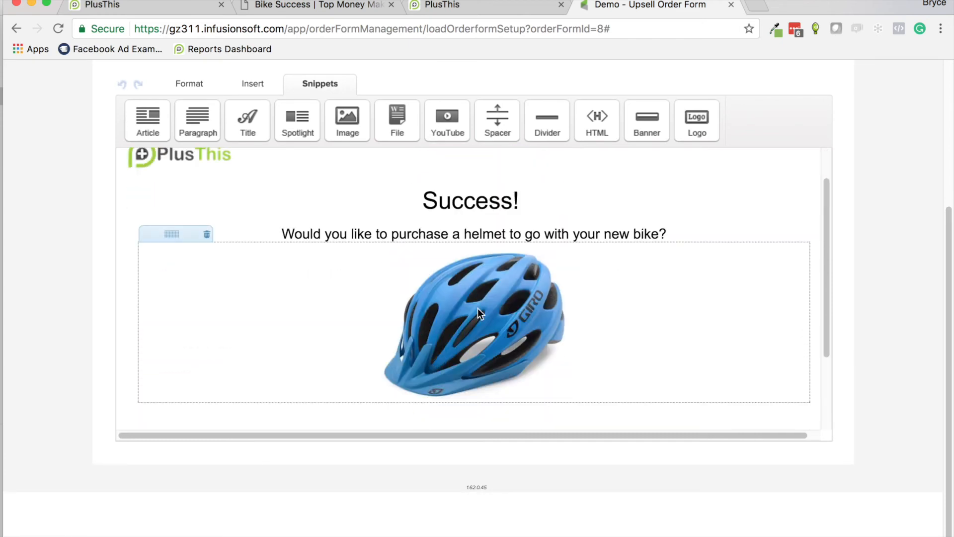
# Step: Review the thank you page from its heading to its buttons, and check the choices for which thank you page to display
pyautogui.scroll(5, 408, 307)
pyautogui.scroll(-1, 402, 322)
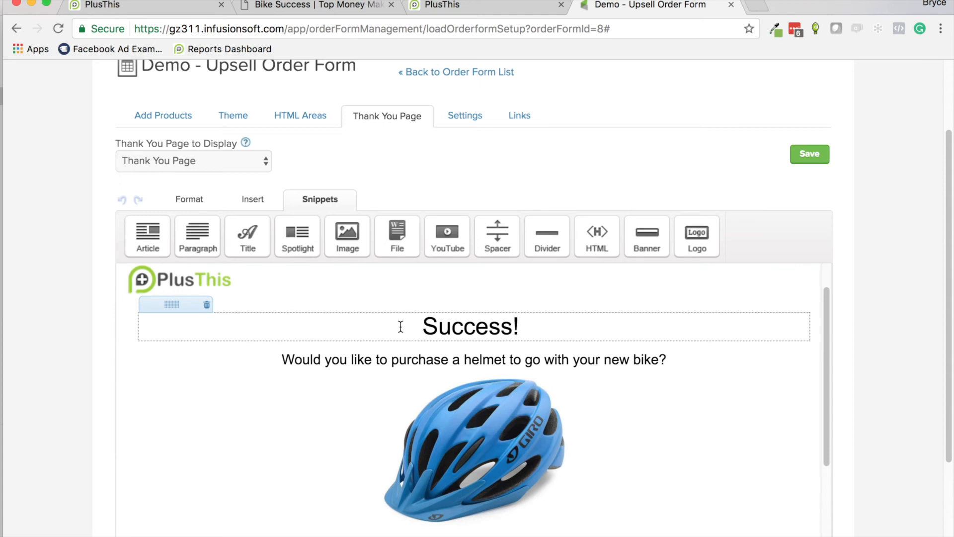
pyautogui.scroll(-5, 397, 329)
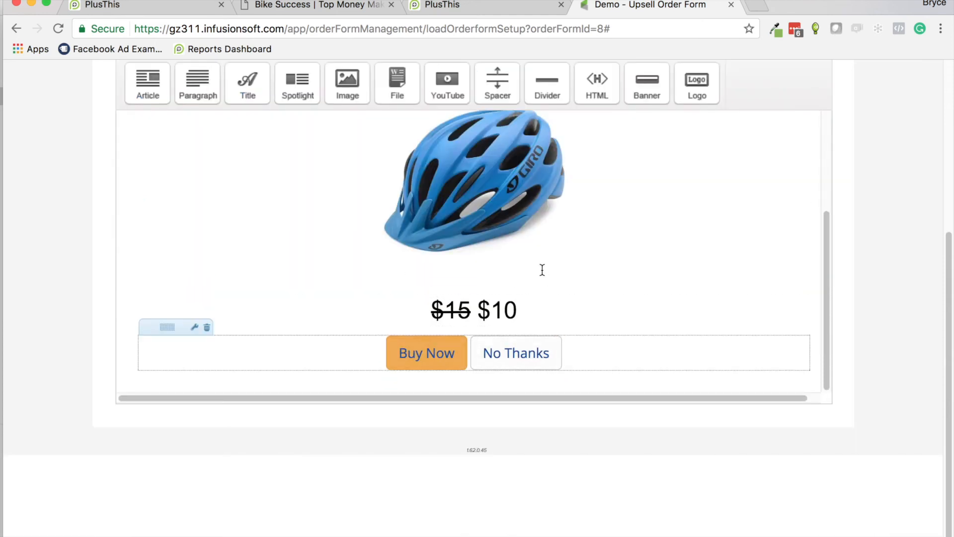
pyautogui.scroll(-4, 500, 279)
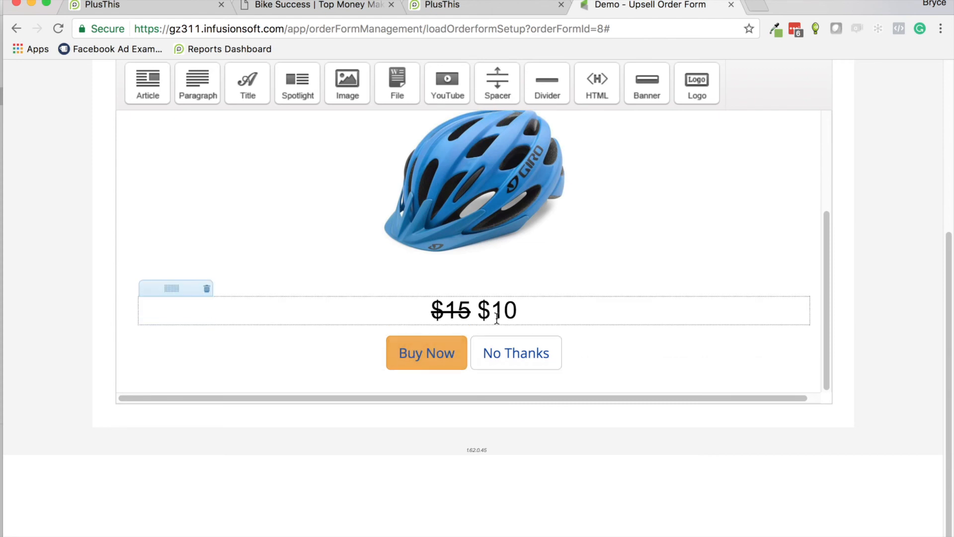
pyautogui.scroll(10, 484, 314)
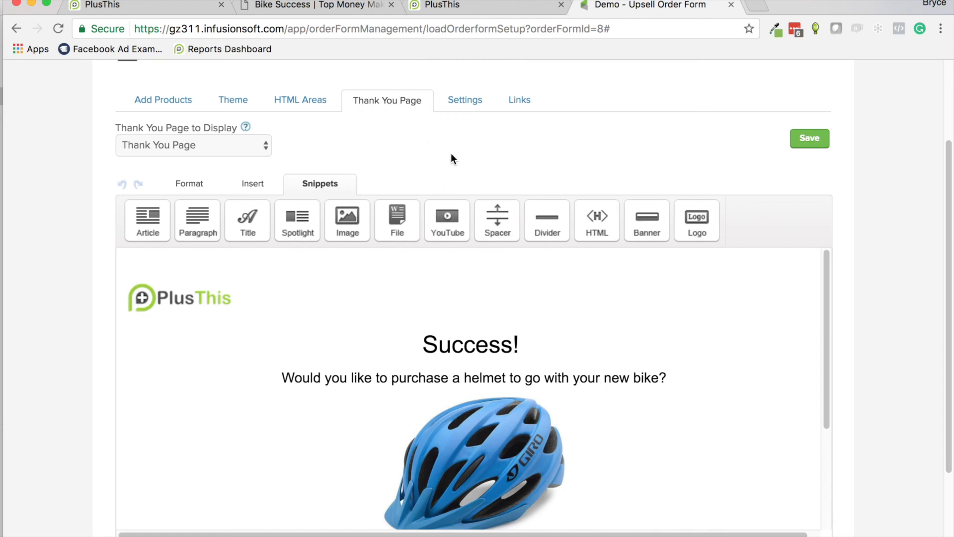
pyautogui.click(225, 142)
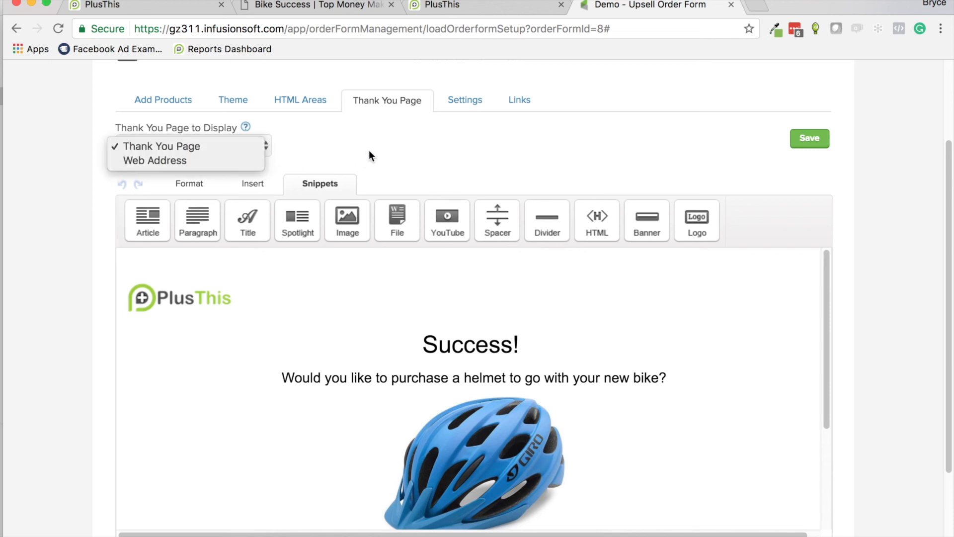
pyautogui.click(386, 142)
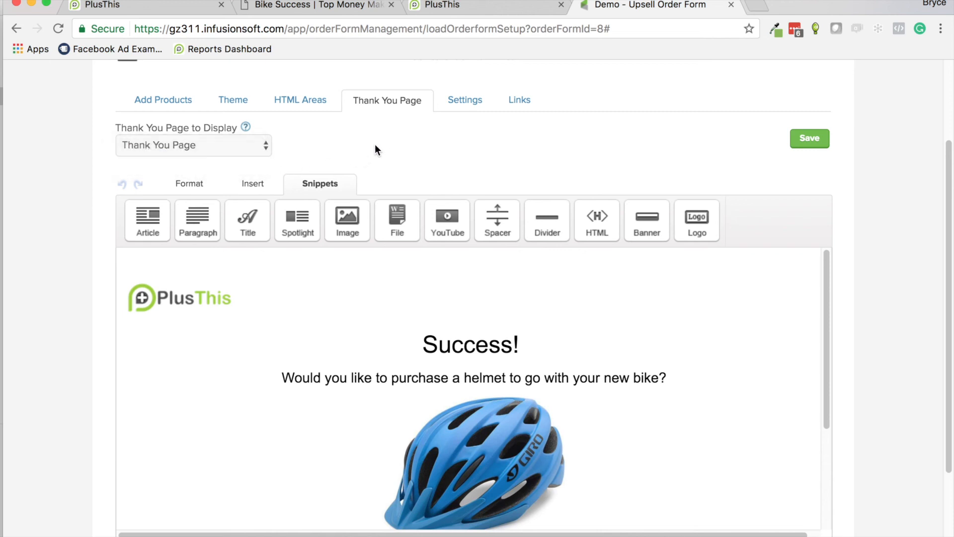